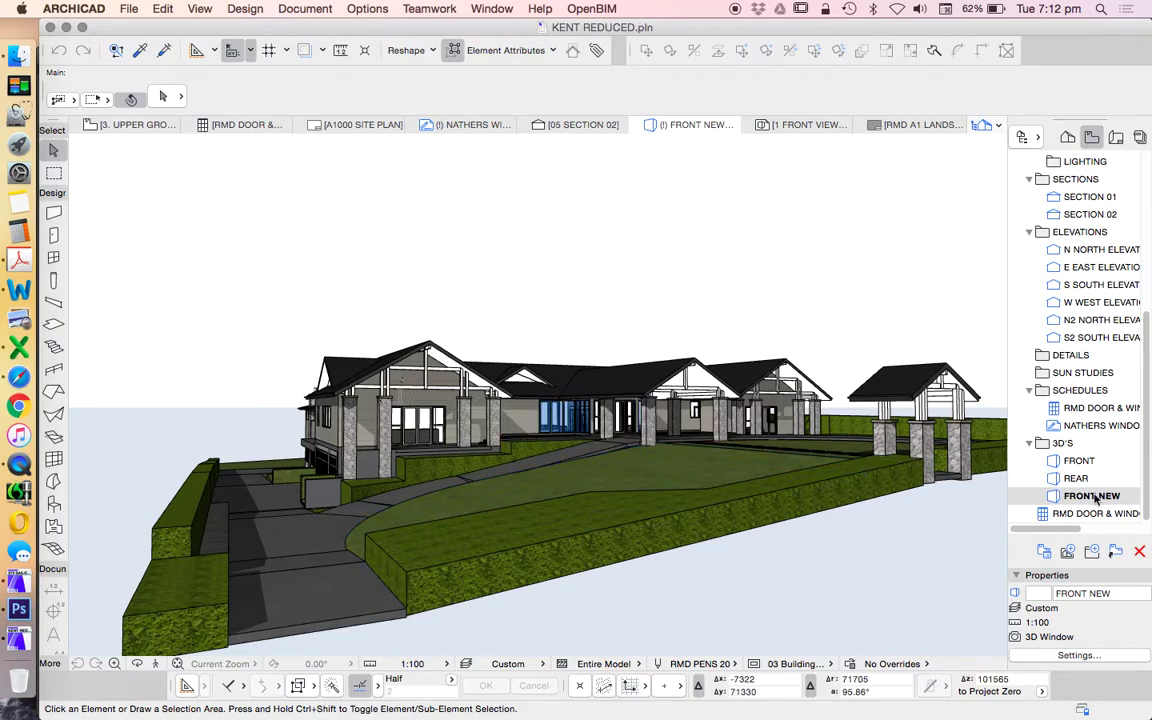
Step: Orbit the house, then return to the saved FRONT NEW front view
{"action": "left_click", "coordinate": [137, 663]}
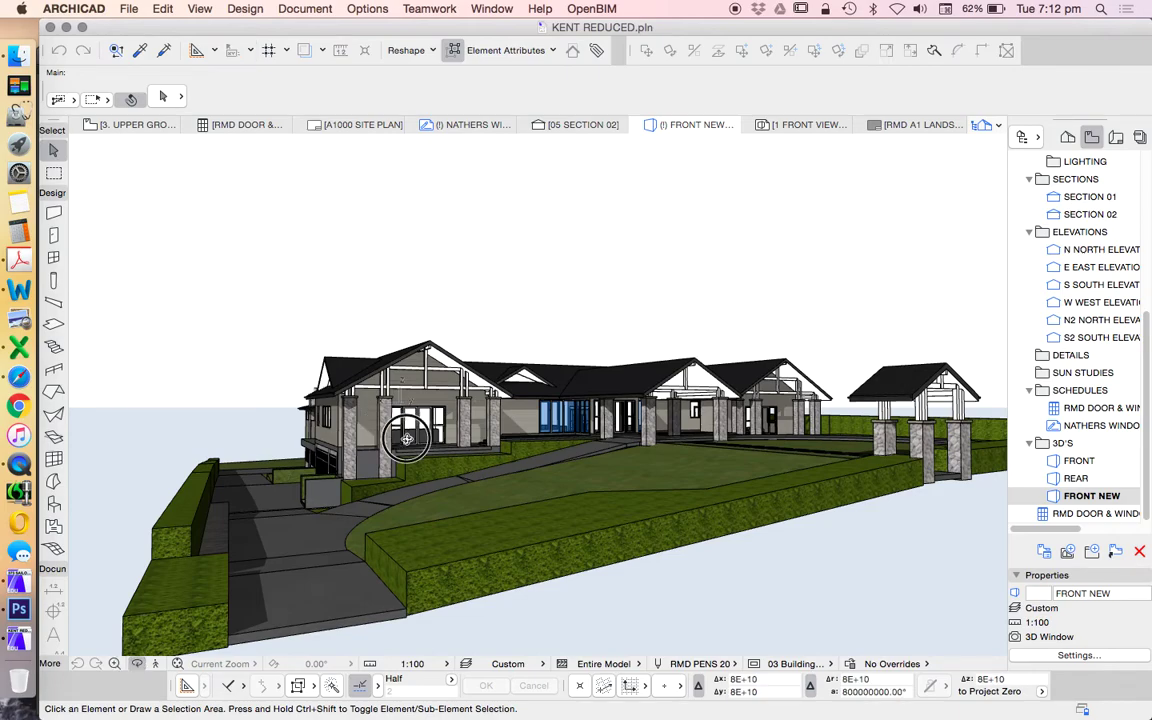
{"action": "left_click_drag", "start_coordinate": [365, 394], "coordinate": [676, 435]}
{"action": "double_click", "coordinate": [1092, 496]}
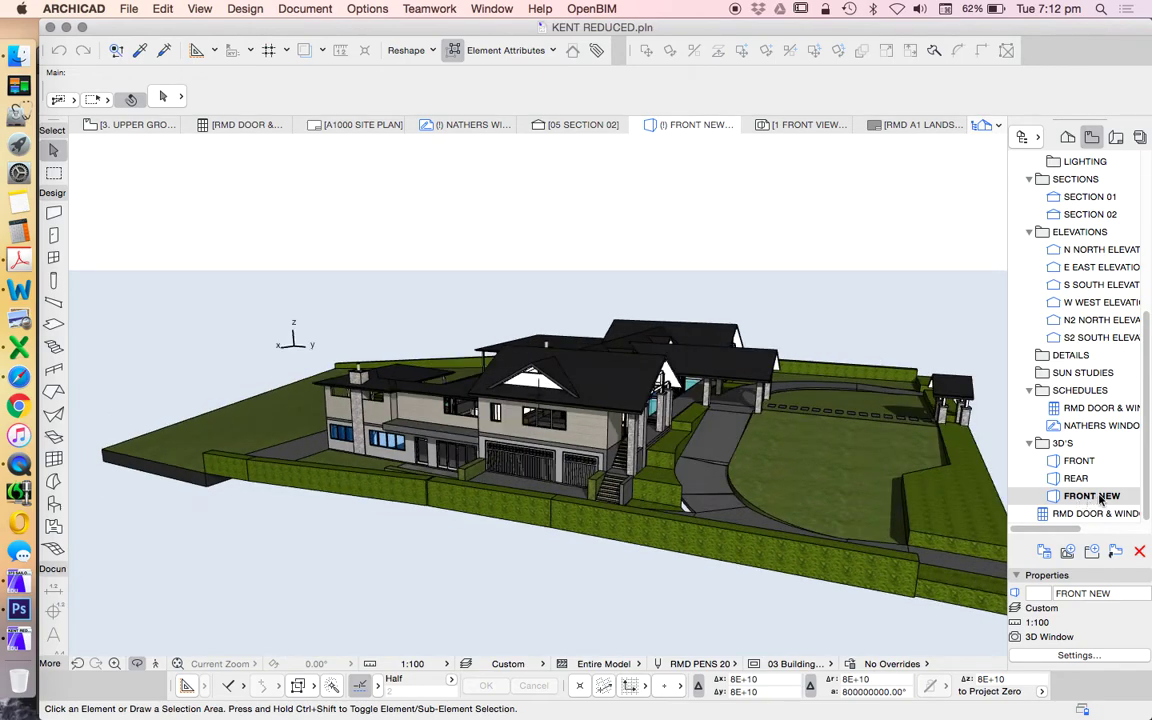
{"action": "double_click", "coordinate": [1094, 496]}
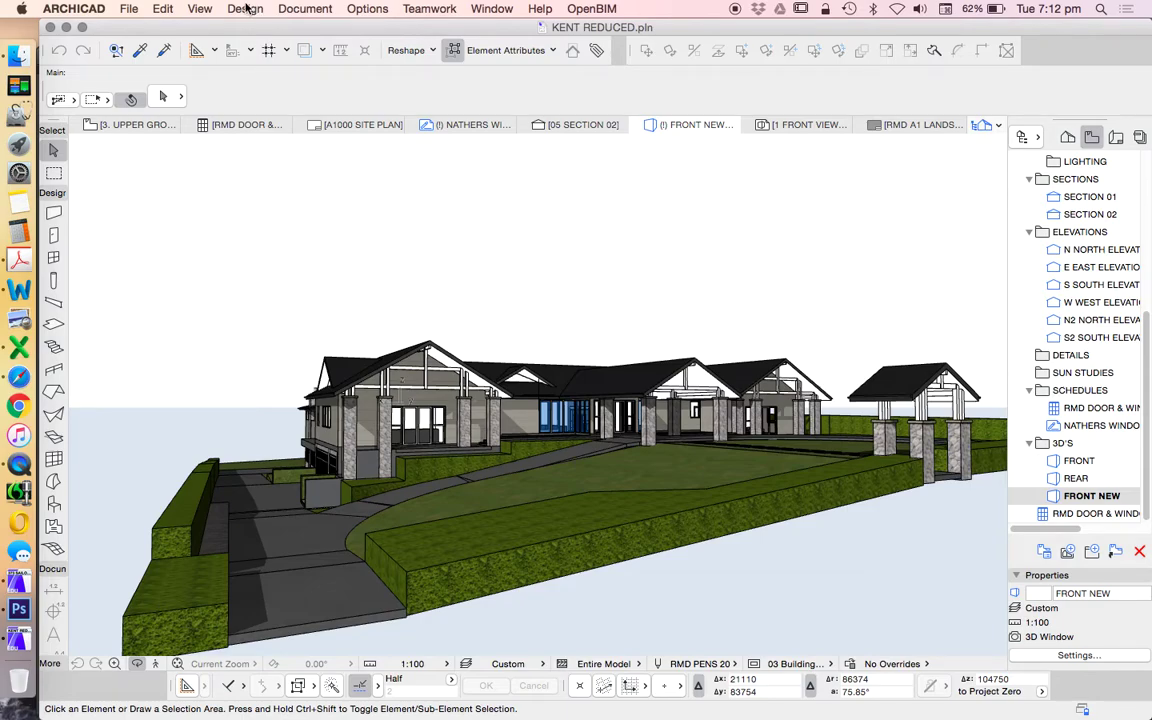
Step: In PhotoRendering Settings, confirm Custom scene, Sketch engine and 8000 × 5440 pixel output size
{"action": "left_click", "coordinate": [306, 9]}
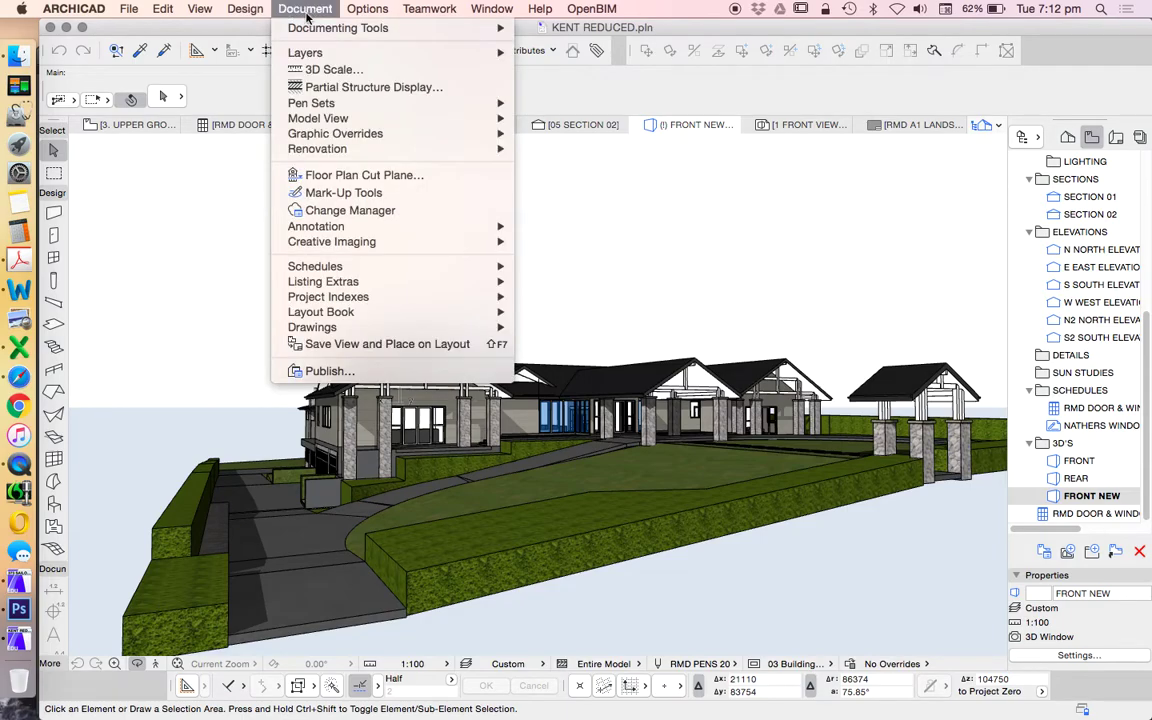
{"action": "mouse_move", "coordinate": [462, 246]}
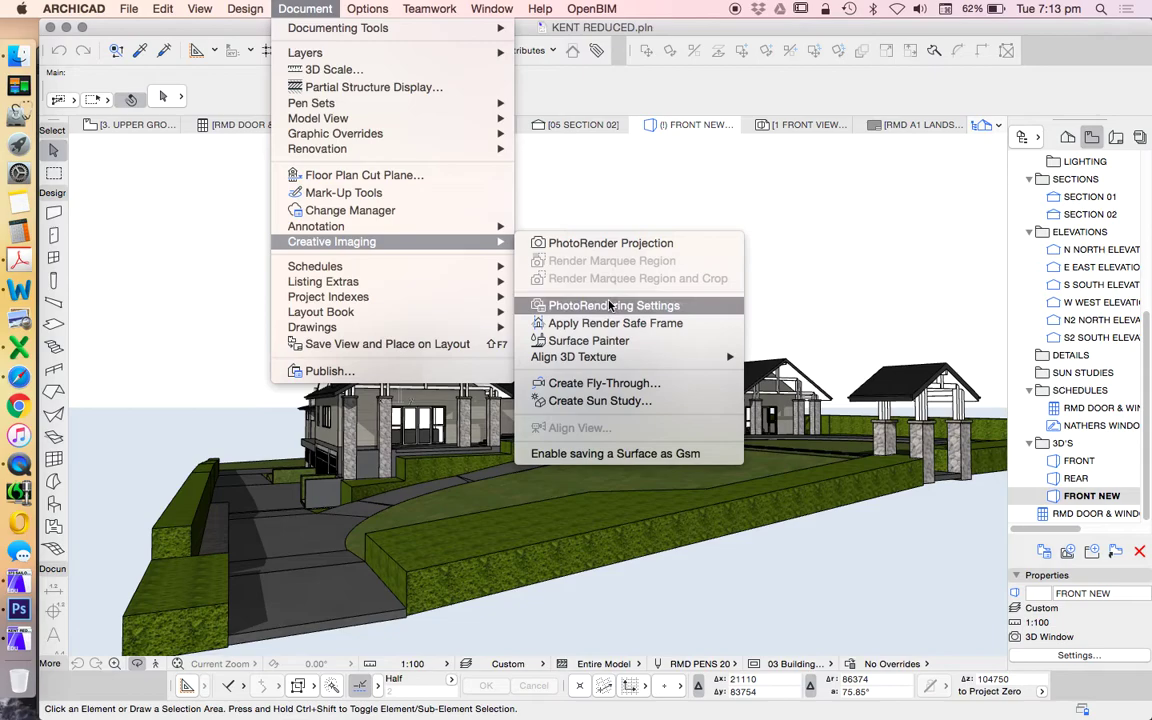
{"action": "left_click", "coordinate": [609, 308]}
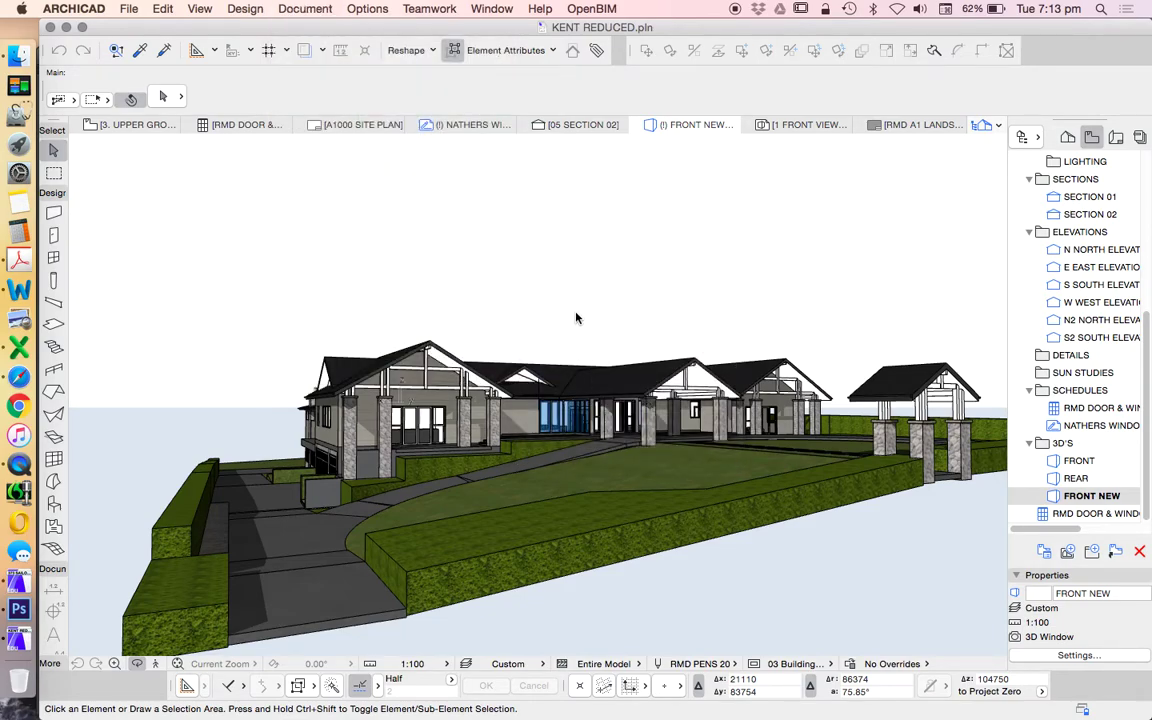
{"action": "left_click", "coordinate": [585, 203]}
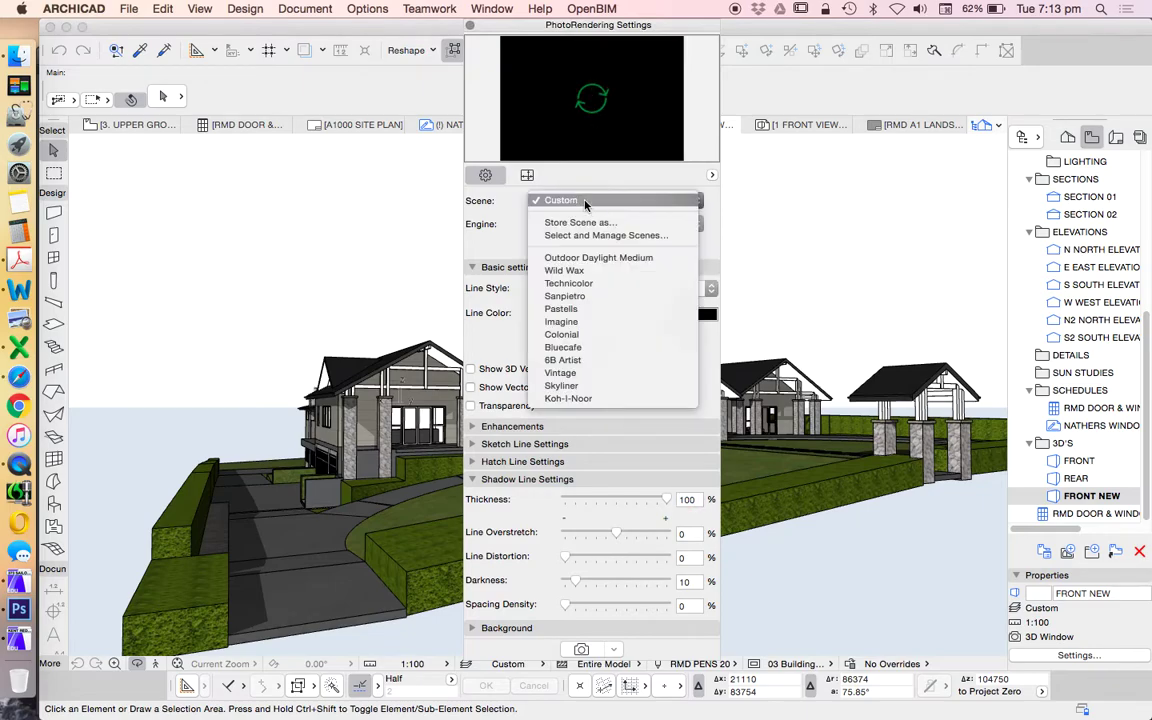
{"action": "left_click", "coordinate": [585, 201]}
{"action": "left_click", "coordinate": [560, 224]}
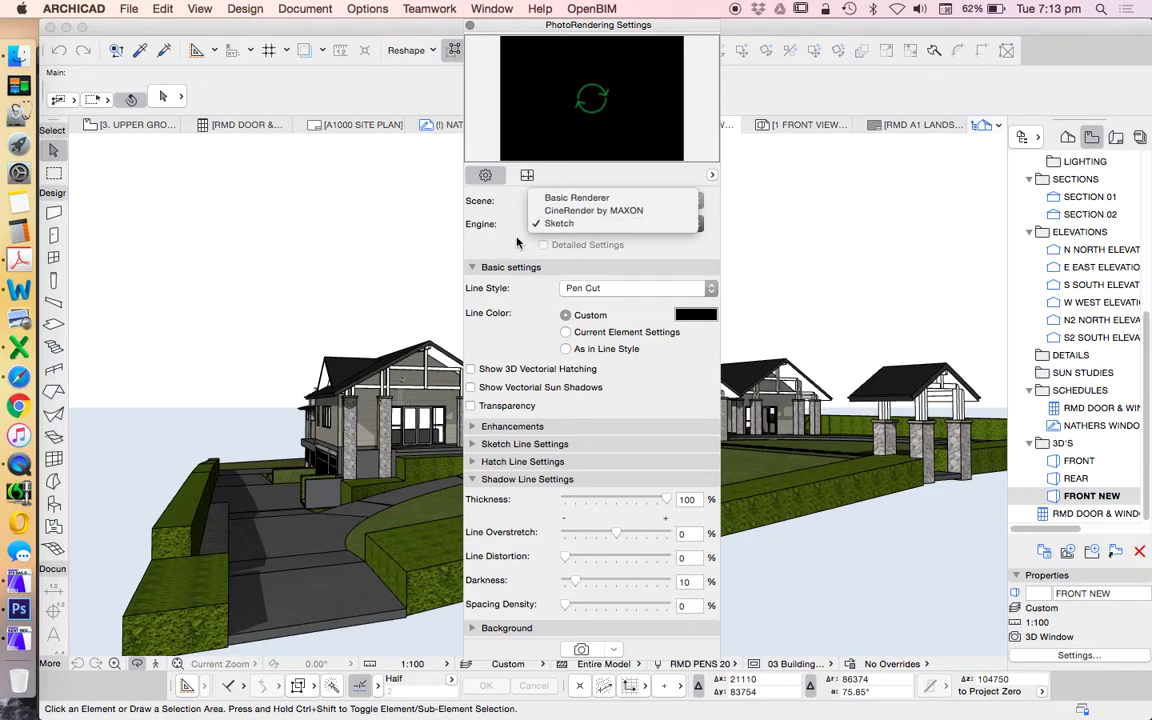
{"action": "left_click", "coordinate": [482, 214]}
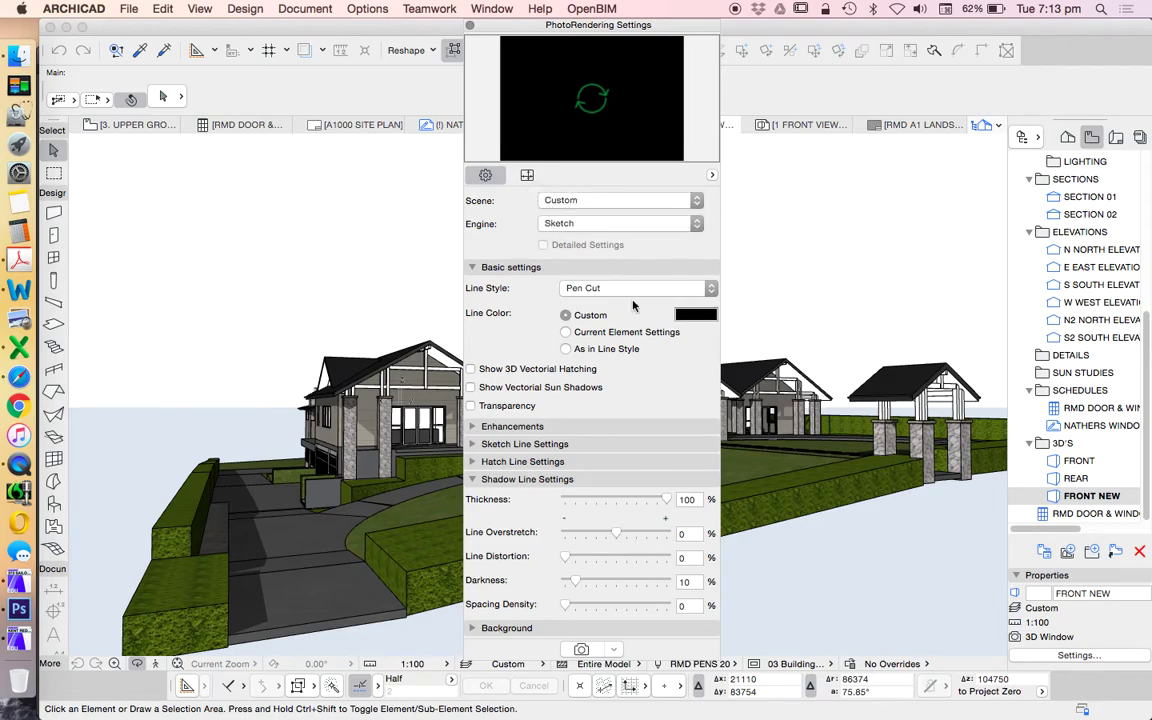
{"action": "left_click", "coordinate": [527, 175]}
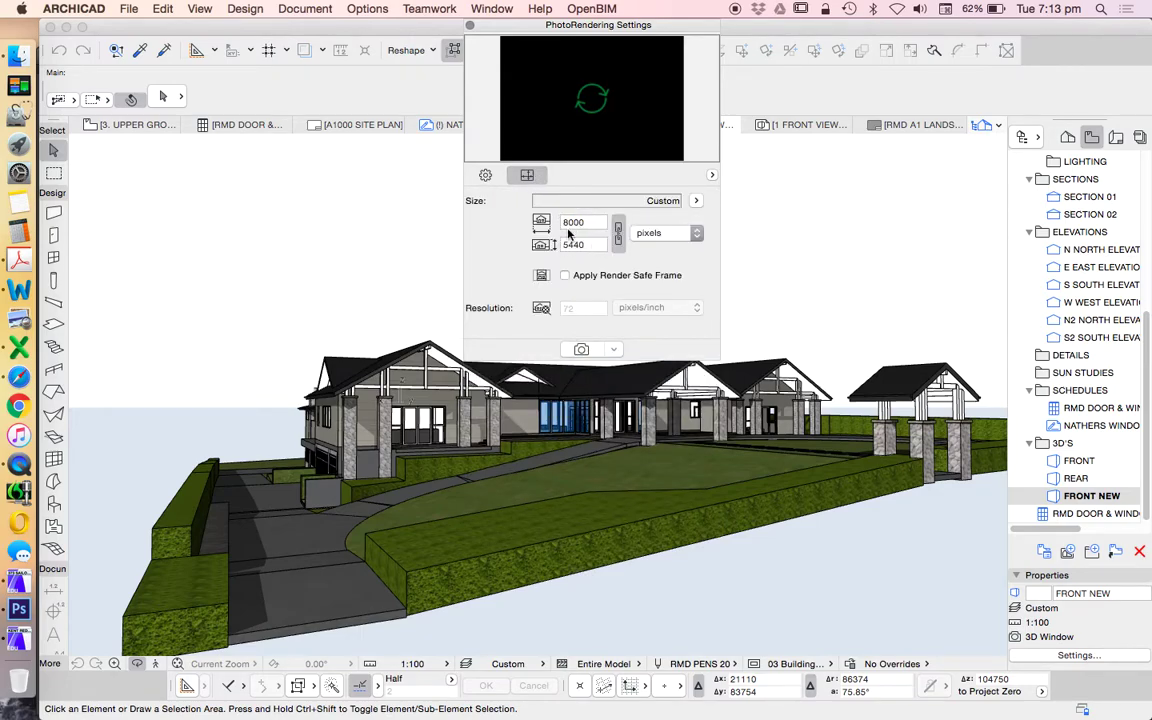
{"action": "left_click", "coordinate": [485, 177]}
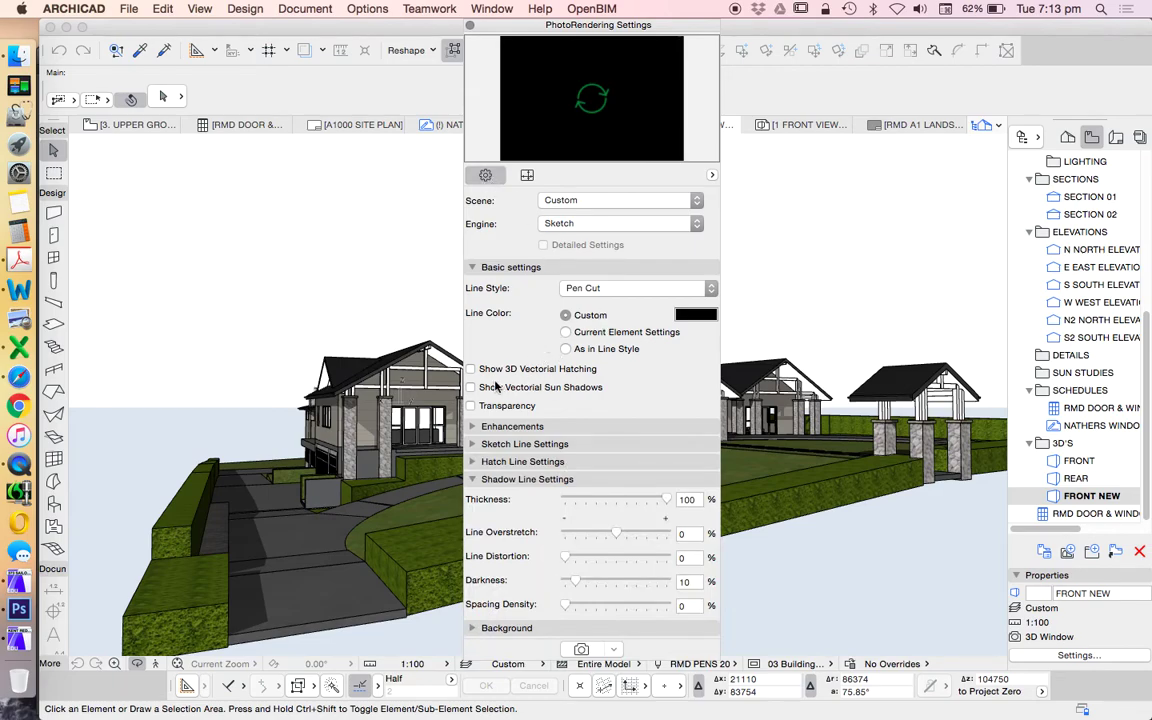
Step: Move the settings panel aside and review Enhancements, Sketch, Hatch, Shadow Line and Background options
{"action": "left_click_drag", "start_coordinate": [585, 34], "coordinate": [663, 28]}
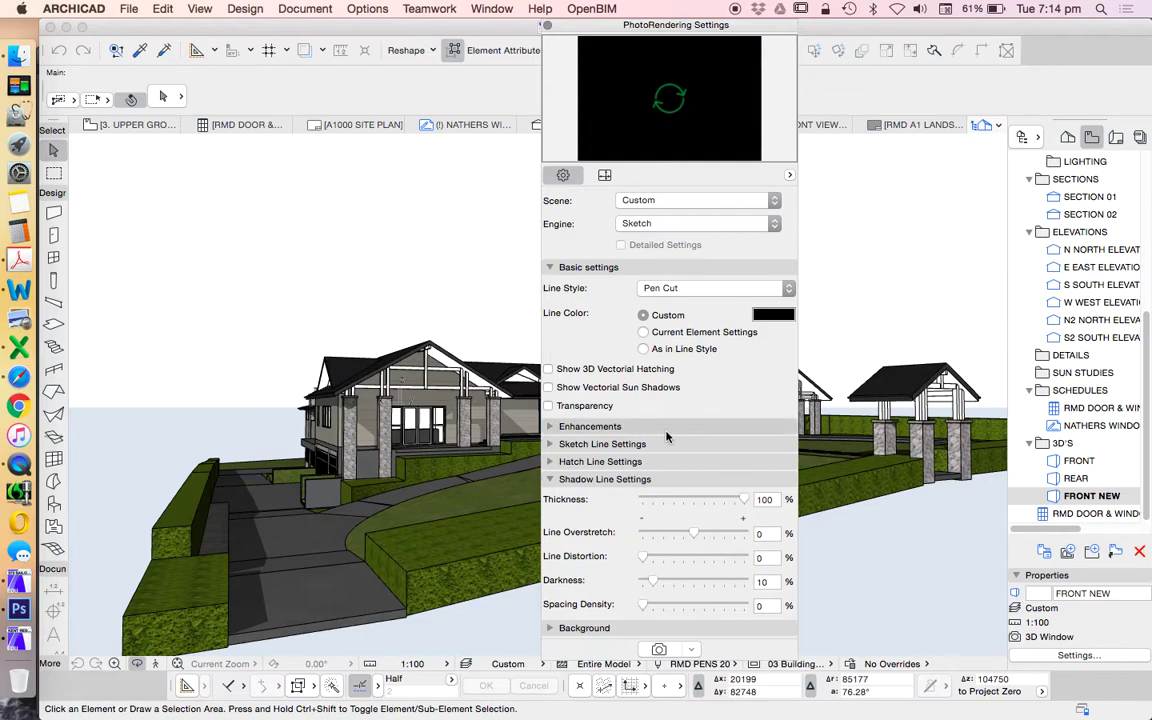
{"action": "left_click", "coordinate": [606, 428]}
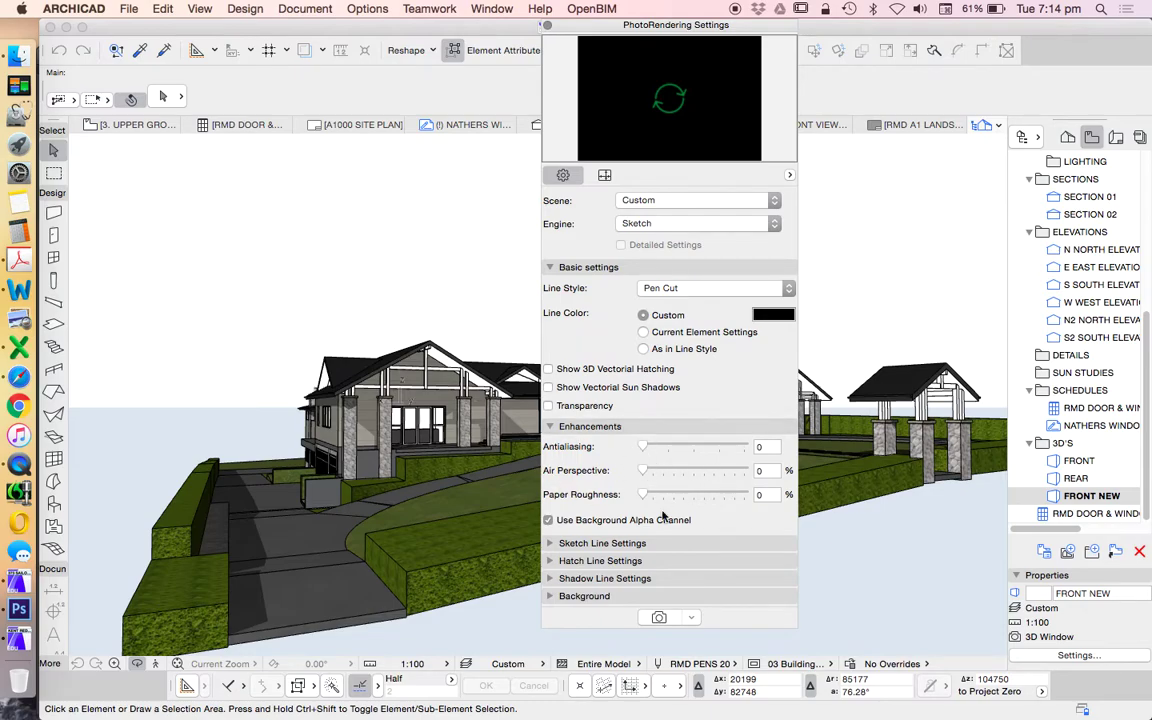
{"action": "left_click", "coordinate": [603, 427]}
{"action": "left_click", "coordinate": [615, 444]}
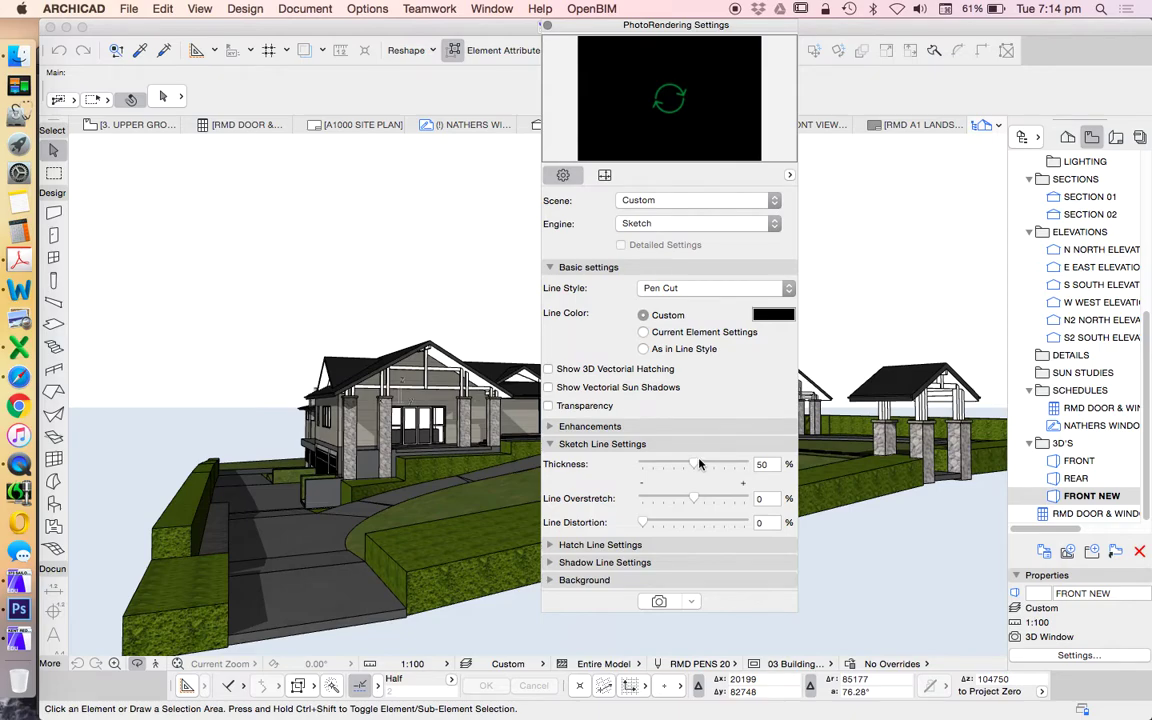
{"action": "left_click", "coordinate": [570, 444]}
{"action": "left_click", "coordinate": [550, 461]}
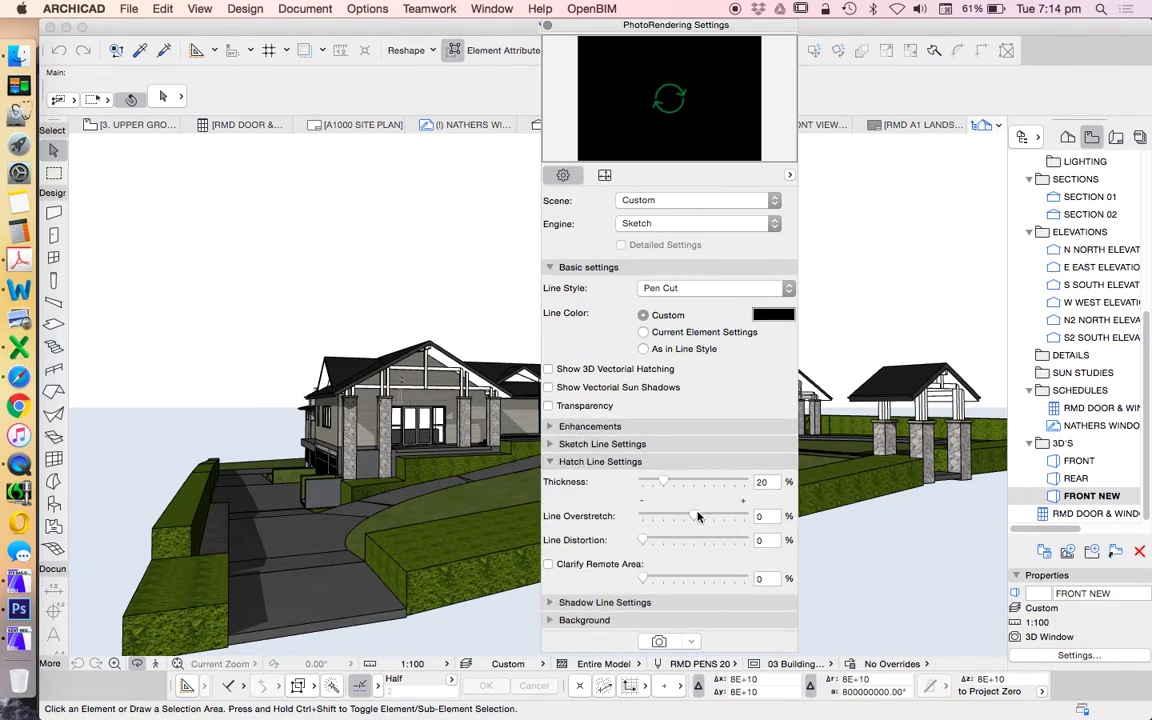
{"action": "left_click", "coordinate": [553, 461]}
{"action": "left_click", "coordinate": [582, 483]}
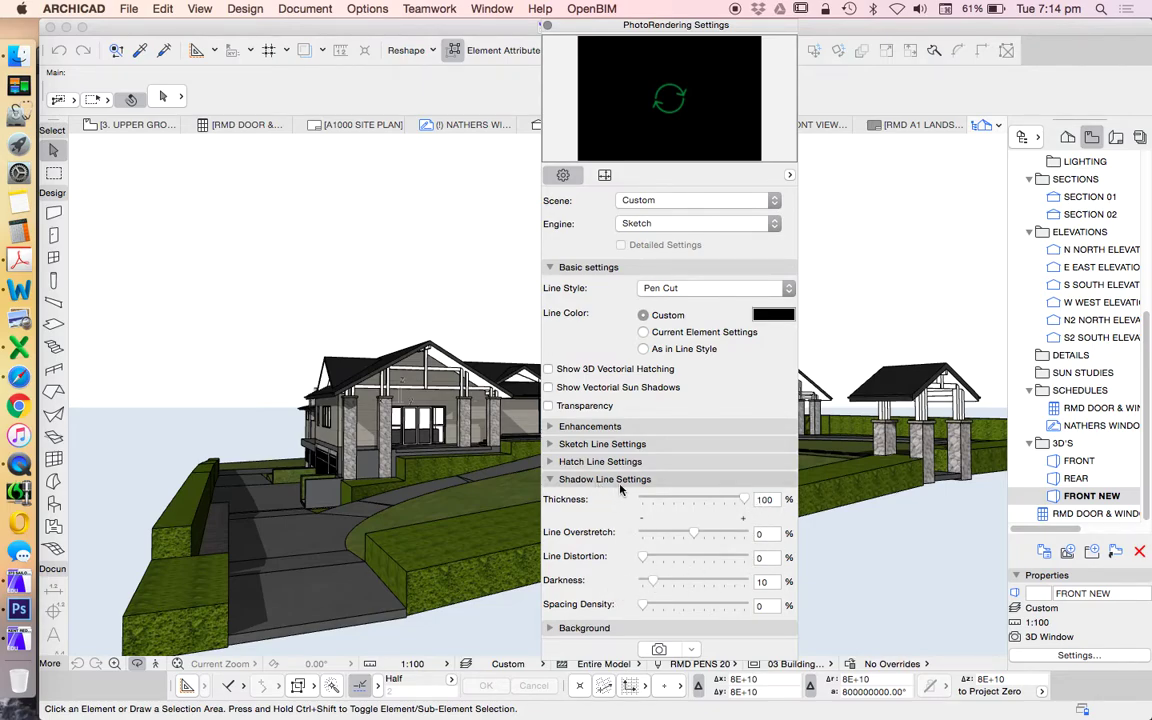
{"action": "left_click", "coordinate": [582, 480]}
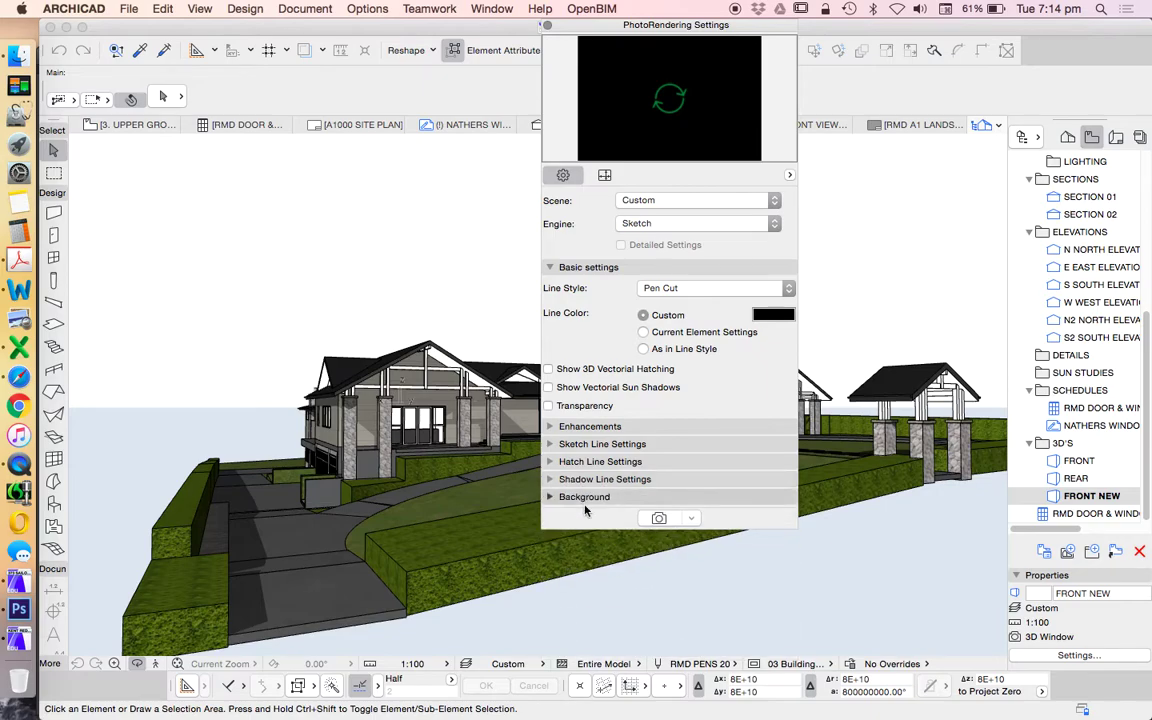
{"action": "left_click", "coordinate": [584, 499]}
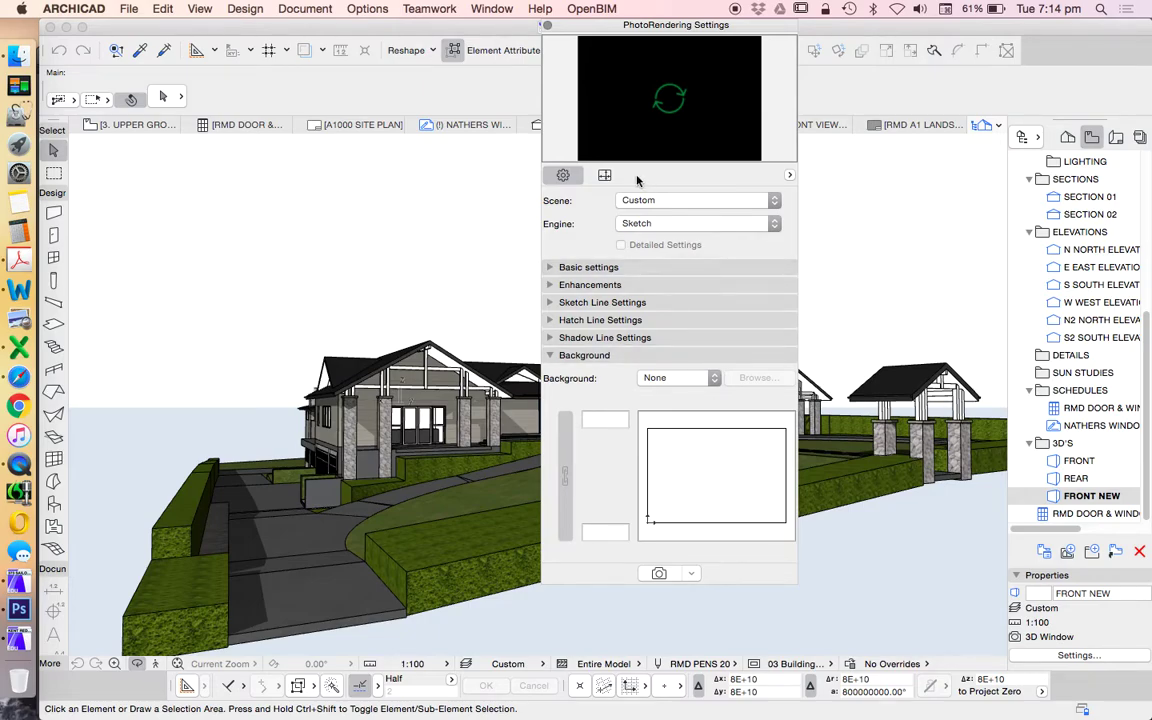
Step: Return to Basic settings, keep Sketch as the engine, and close PhotoRendering Settings
{"action": "left_click", "coordinate": [572, 267]}
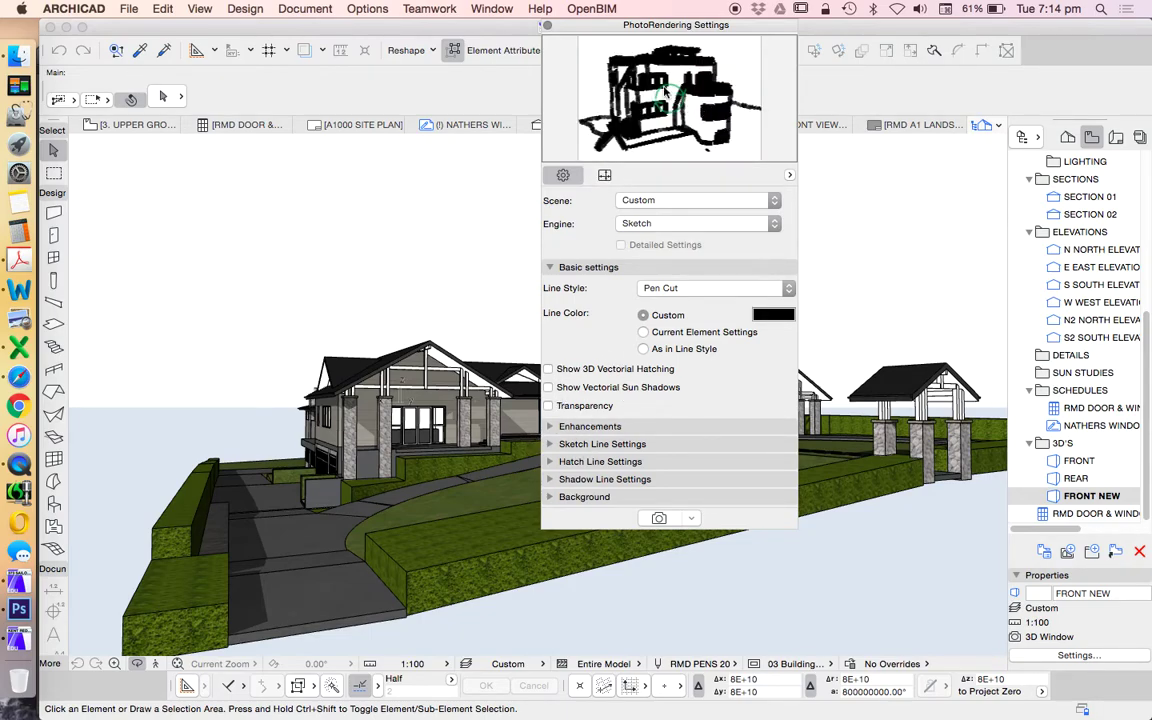
{"action": "left_click_drag", "start_coordinate": [666, 24], "coordinate": [664, 58]}
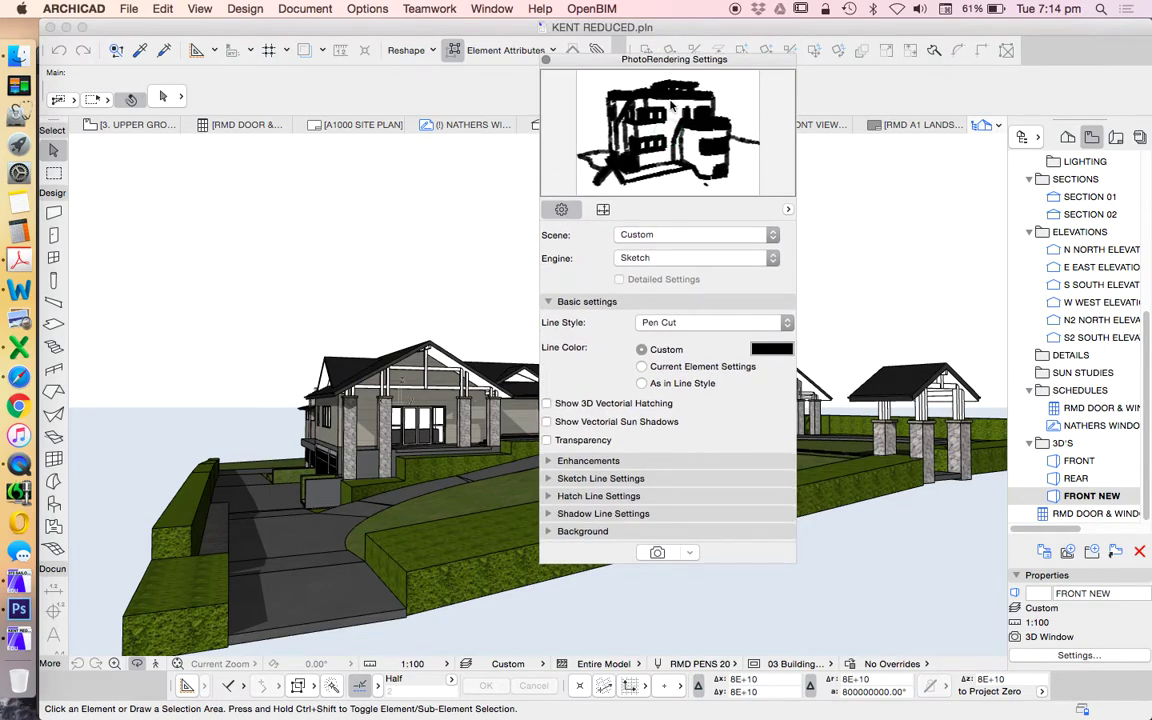
{"action": "left_click", "coordinate": [630, 258]}
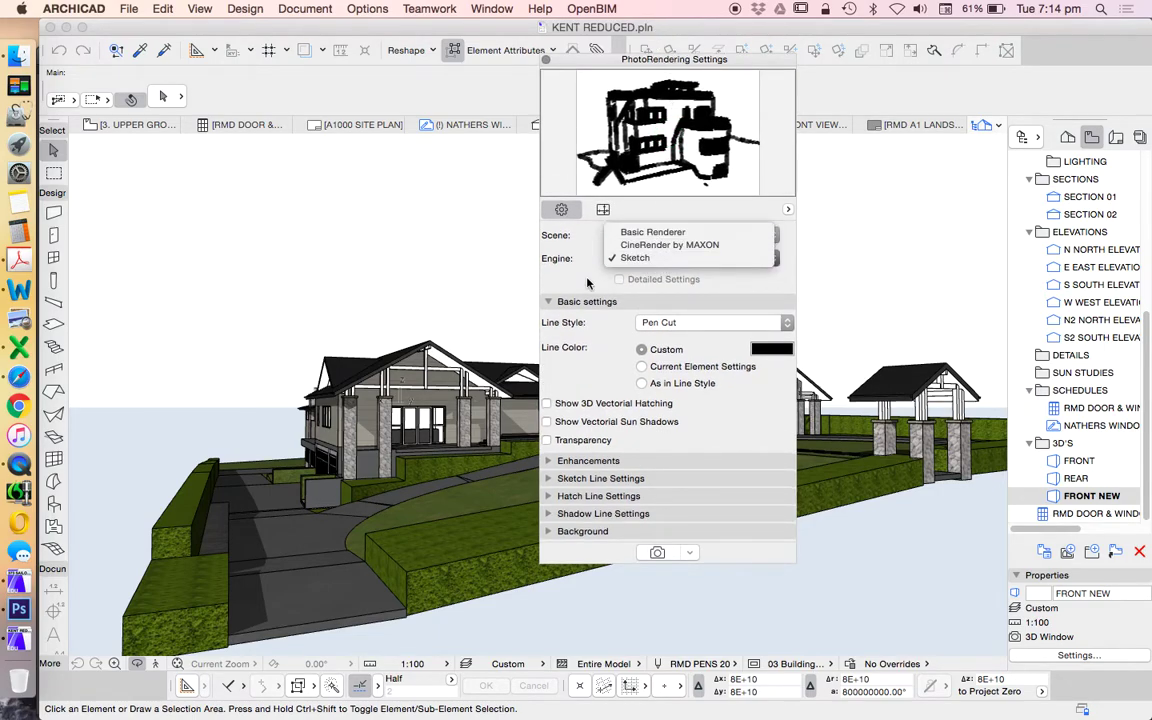
{"action": "left_click", "coordinate": [640, 258]}
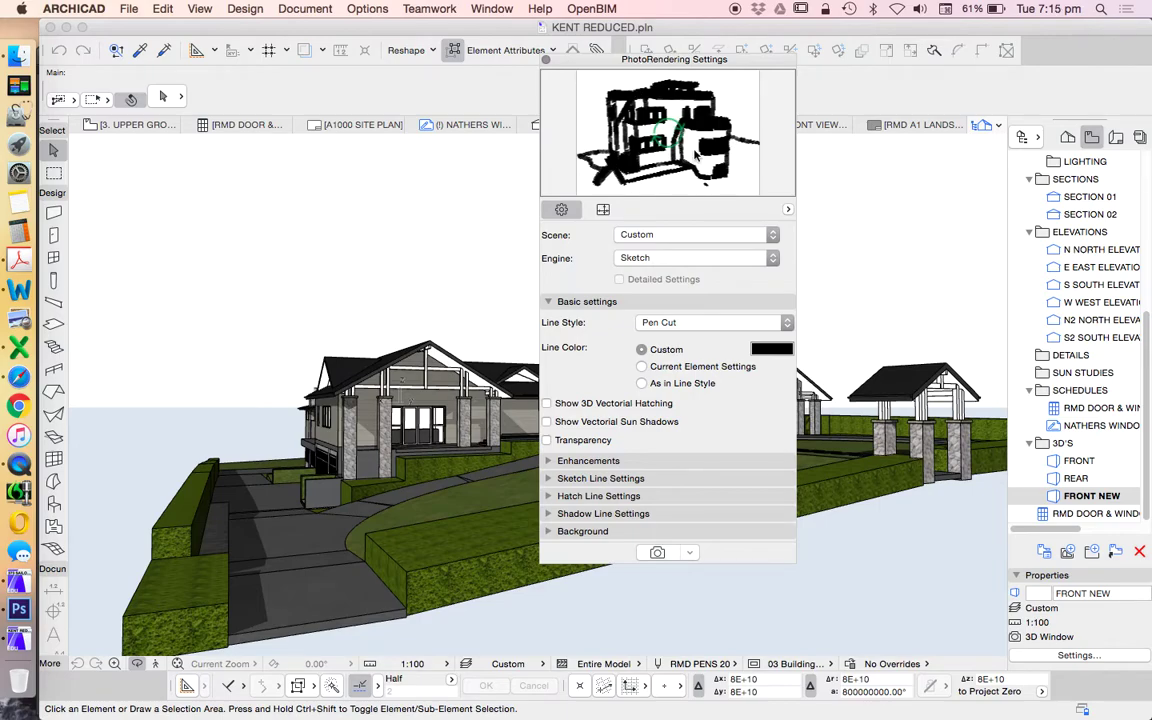
{"action": "left_click_drag", "start_coordinate": [577, 64], "coordinate": [575, 95]}
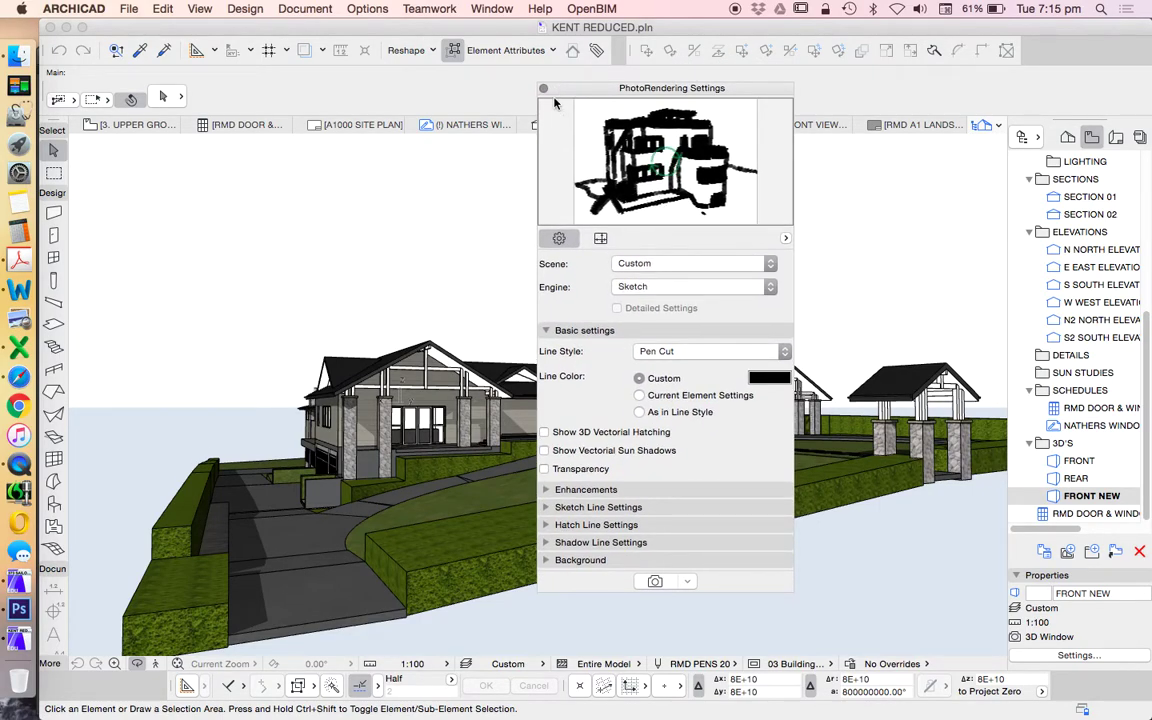
{"action": "left_click_drag", "start_coordinate": [575, 89], "coordinate": [643, 90]}
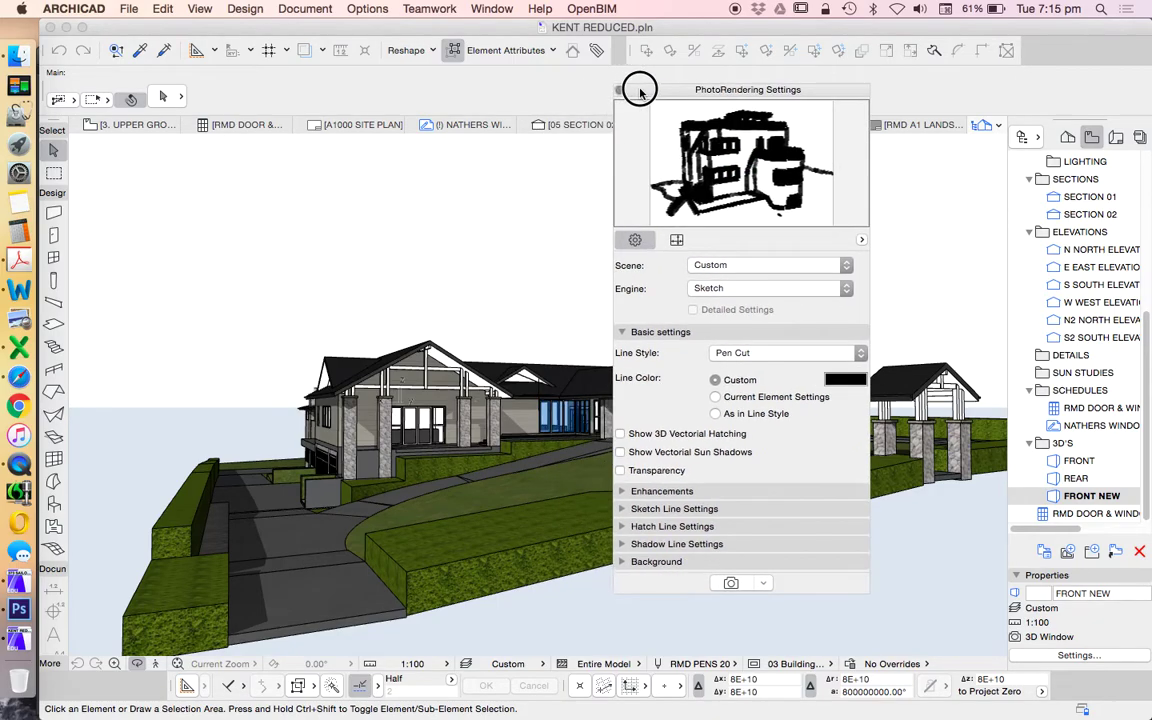
{"action": "left_click", "coordinate": [620, 91]}
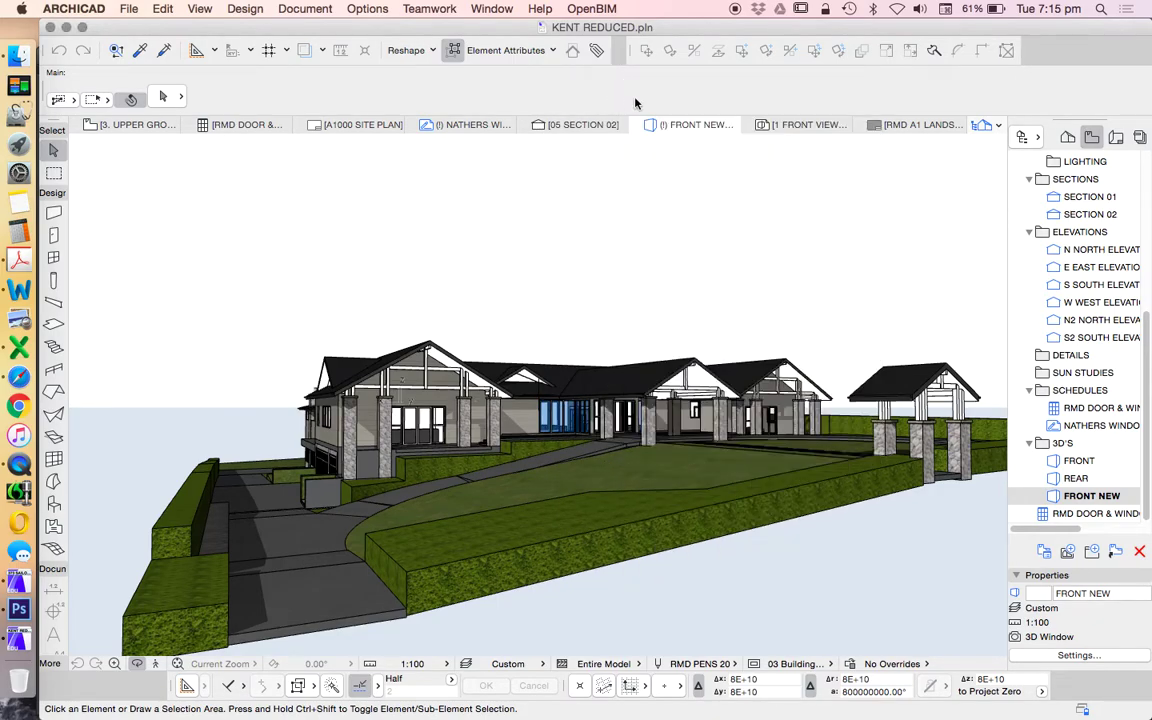
Step: Render the front view with PhotoRender Projection into a new Picture1 window
{"action": "left_click", "coordinate": [305, 8]}
{"action": "mouse_move", "coordinate": [376, 242]}
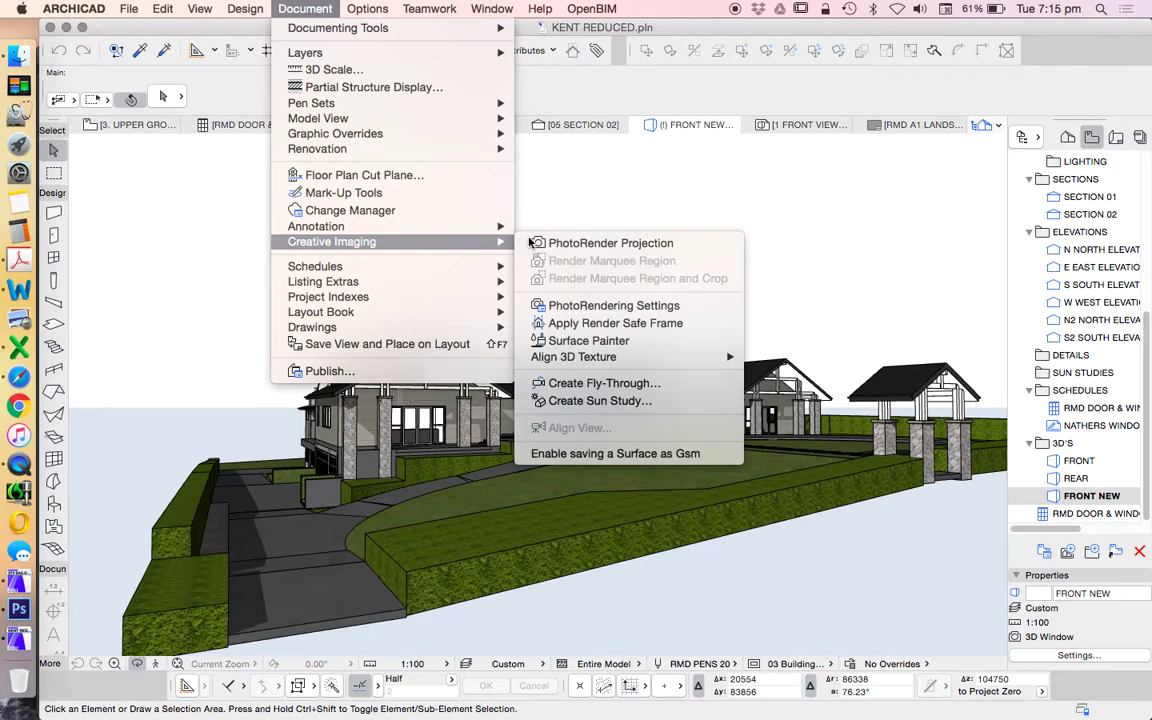
{"action": "left_click", "coordinate": [656, 244]}
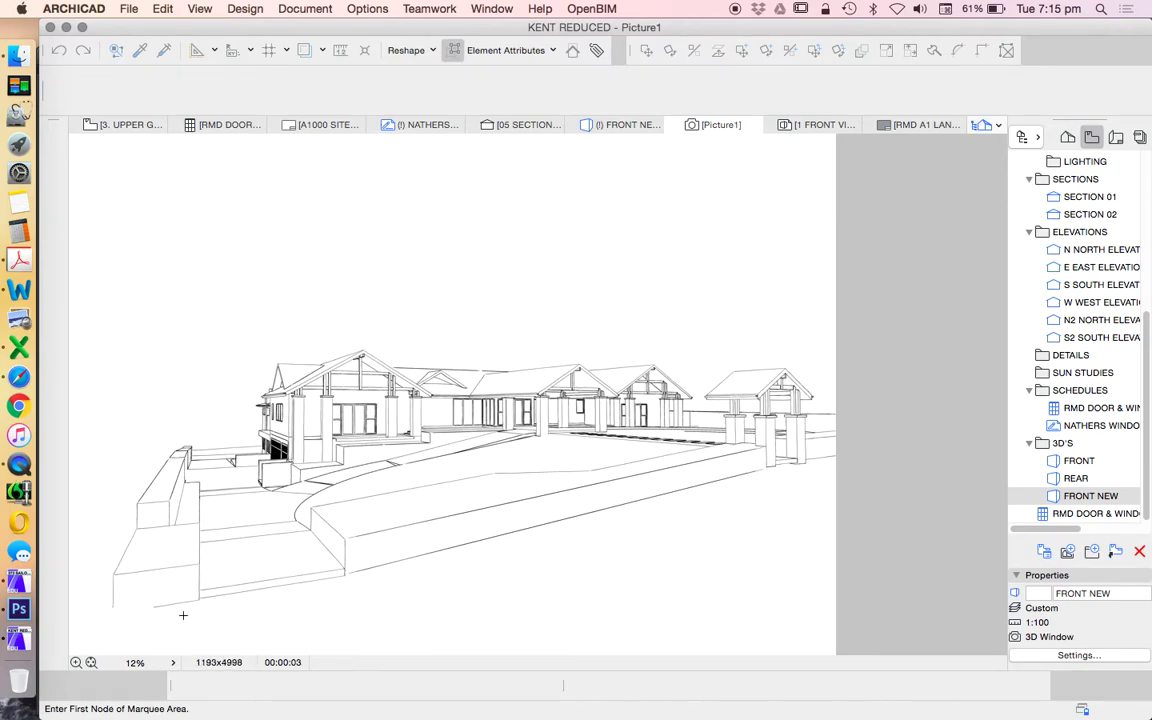
{"action": "left_click", "coordinate": [76, 662]}
Step: Zoom Picture1 out to 12% to show the whole sketch drawing of the house
{"action": "left_click_drag", "start_coordinate": [367, 368], "coordinate": [597, 455]}
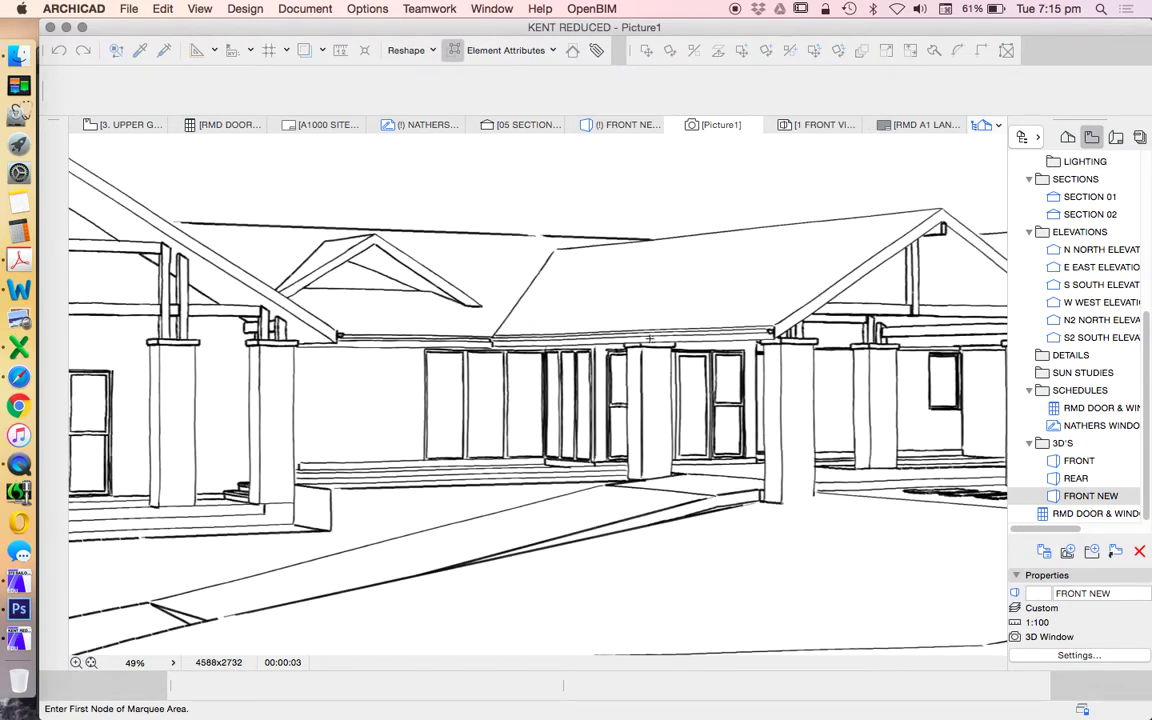
{"action": "left_click_drag", "start_coordinate": [643, 289], "coordinate": [905, 563]}
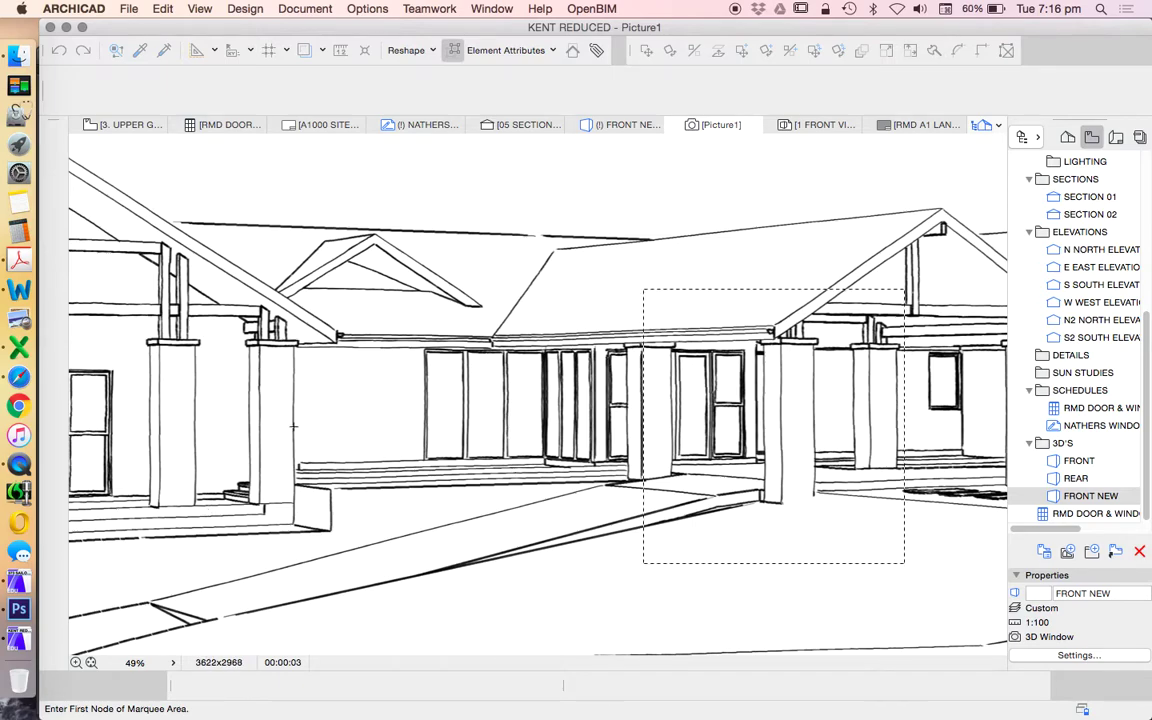
{"action": "key", "text": "Escape"}
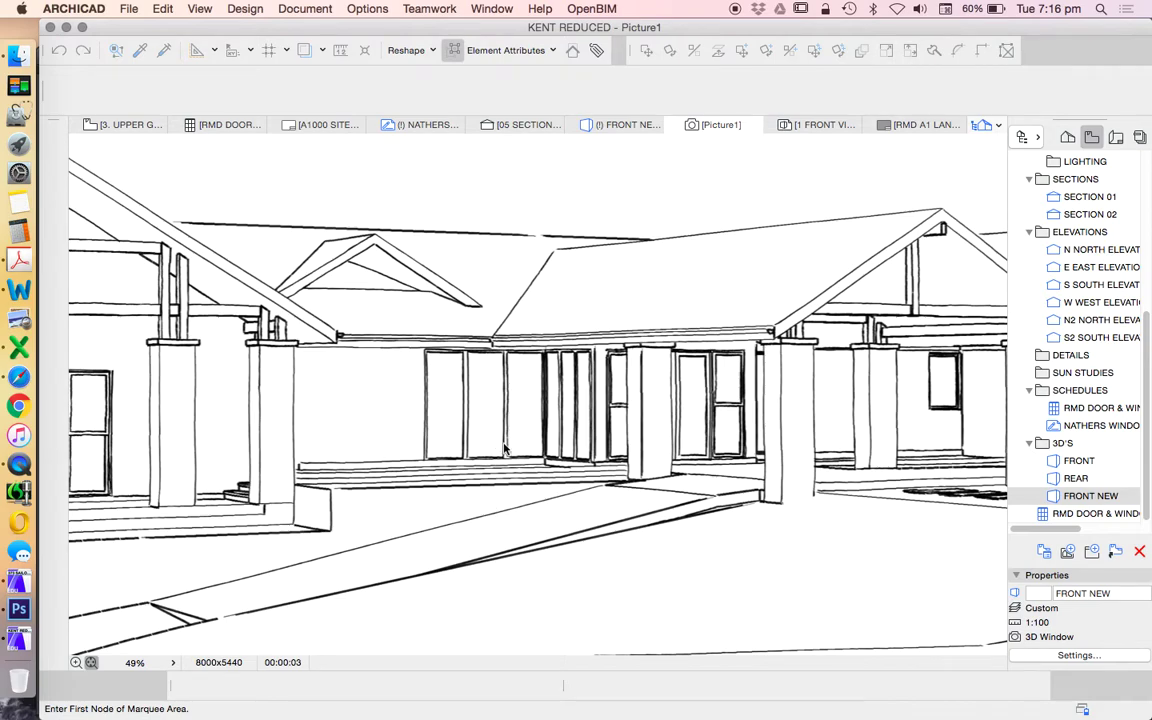
{"action": "scroll", "coordinate": [520, 455], "scroll_direction": "down", "scroll_amount": 5}
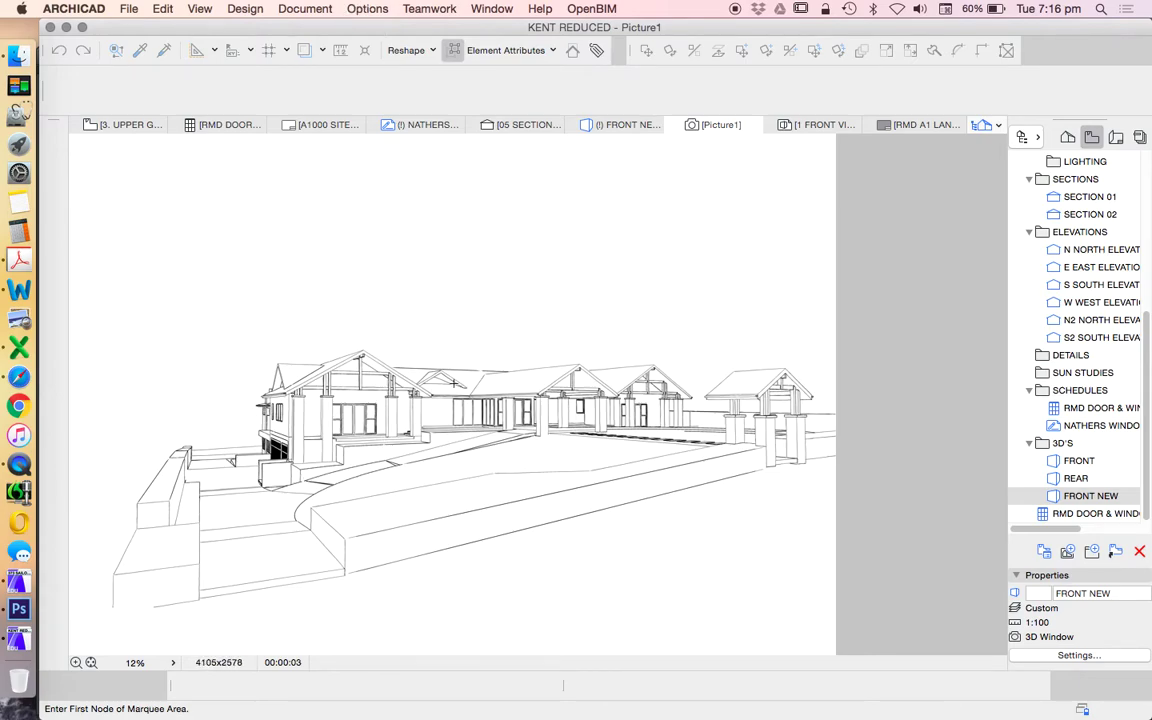
{"action": "left_click", "coordinate": [131, 10]}
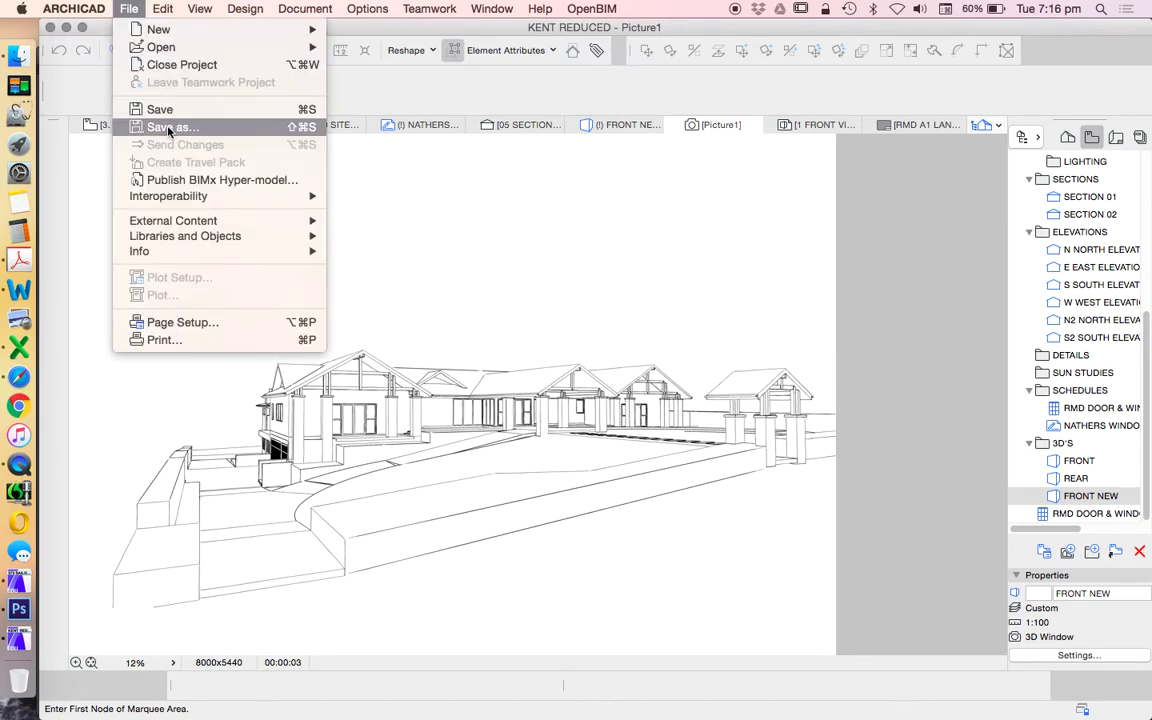
{"action": "left_click", "coordinate": [445, 258]}
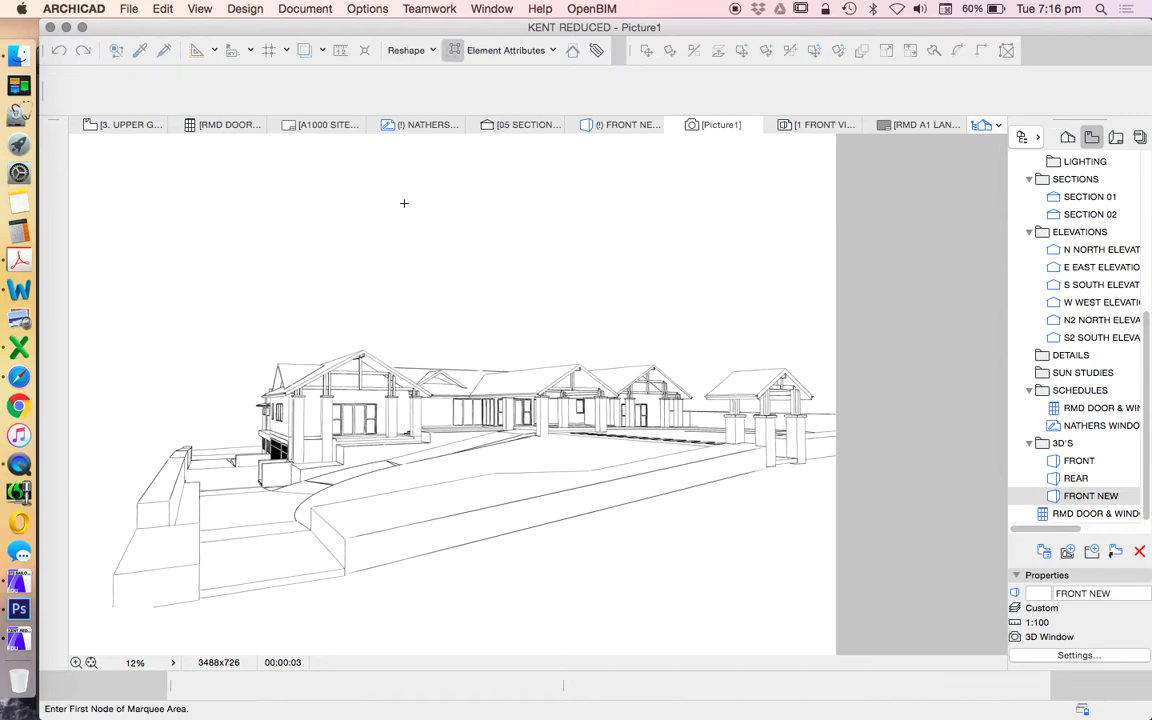
{"action": "left_click", "coordinate": [302, 9]}
Step: Turn on Show 3D Vectorial Hatching and render the front view as Picture2
{"action": "mouse_move", "coordinate": [330, 232]}
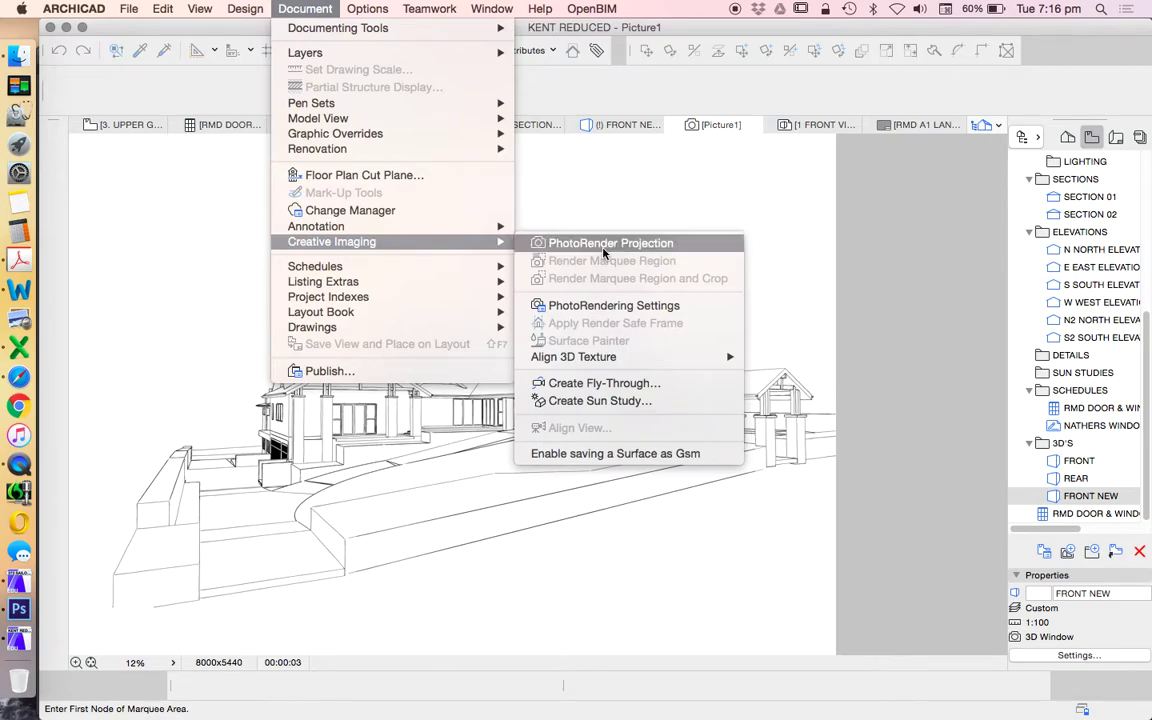
{"action": "left_click", "coordinate": [608, 306]}
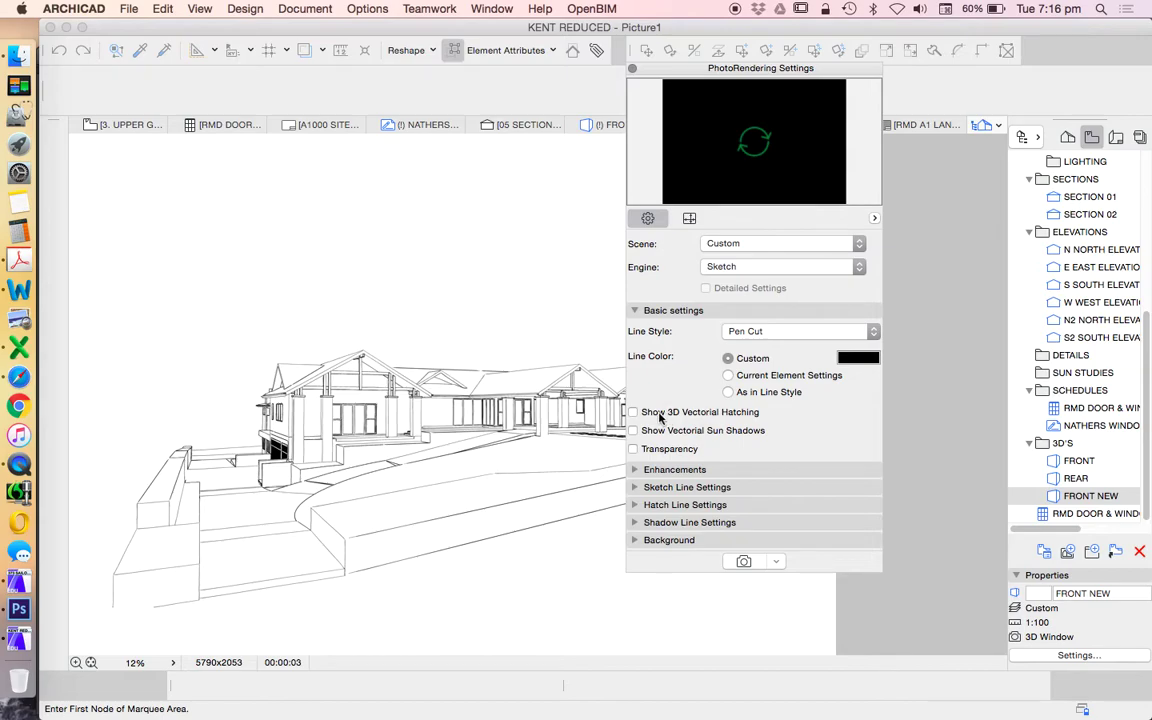
{"action": "left_click", "coordinate": [659, 418]}
{"action": "left_click_drag", "start_coordinate": [771, 68], "coordinate": [1030, 59]}
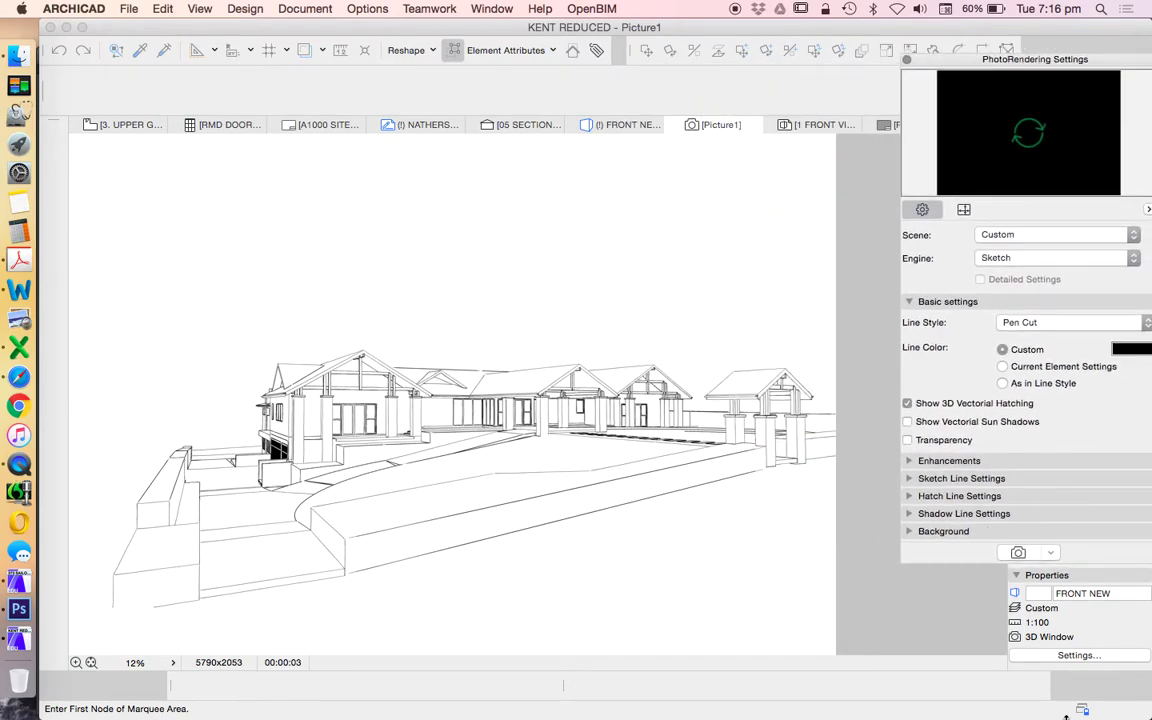
{"action": "left_click", "coordinate": [1018, 554]}
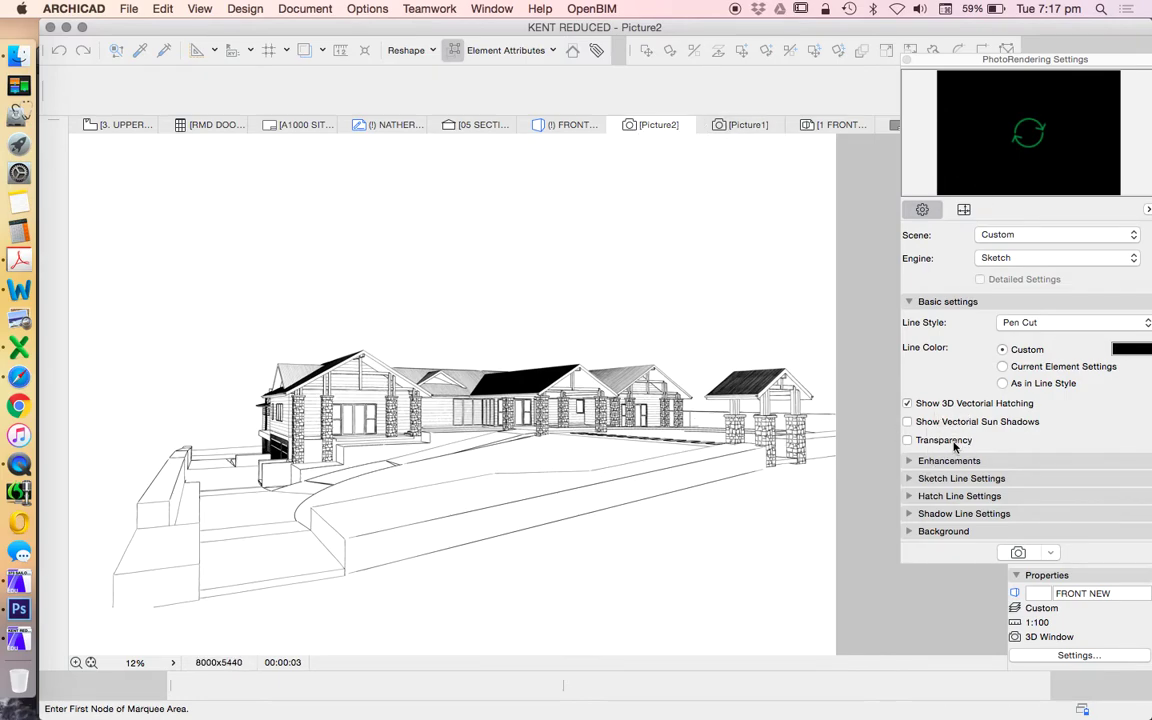
Step: Switch 3D vectorial hatching off and vectorial sun shadows on, then render Picture3
{"action": "left_click", "coordinate": [912, 402]}
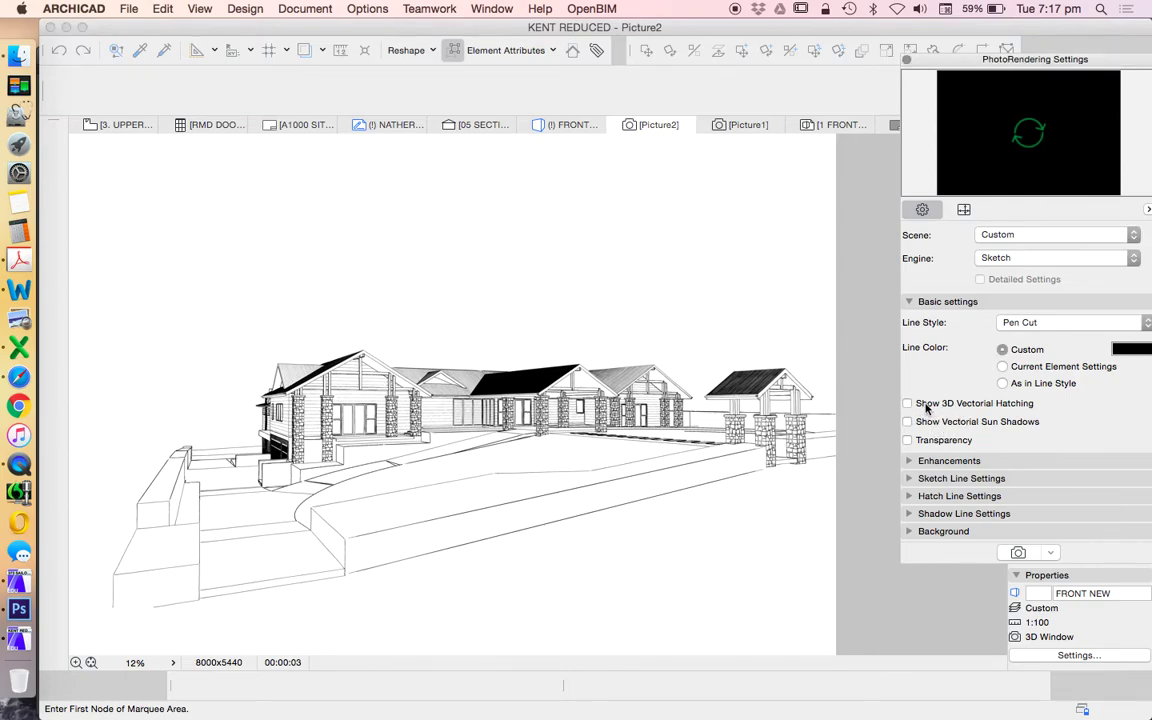
{"action": "left_click", "coordinate": [924, 423]}
{"action": "left_click", "coordinate": [305, 8]}
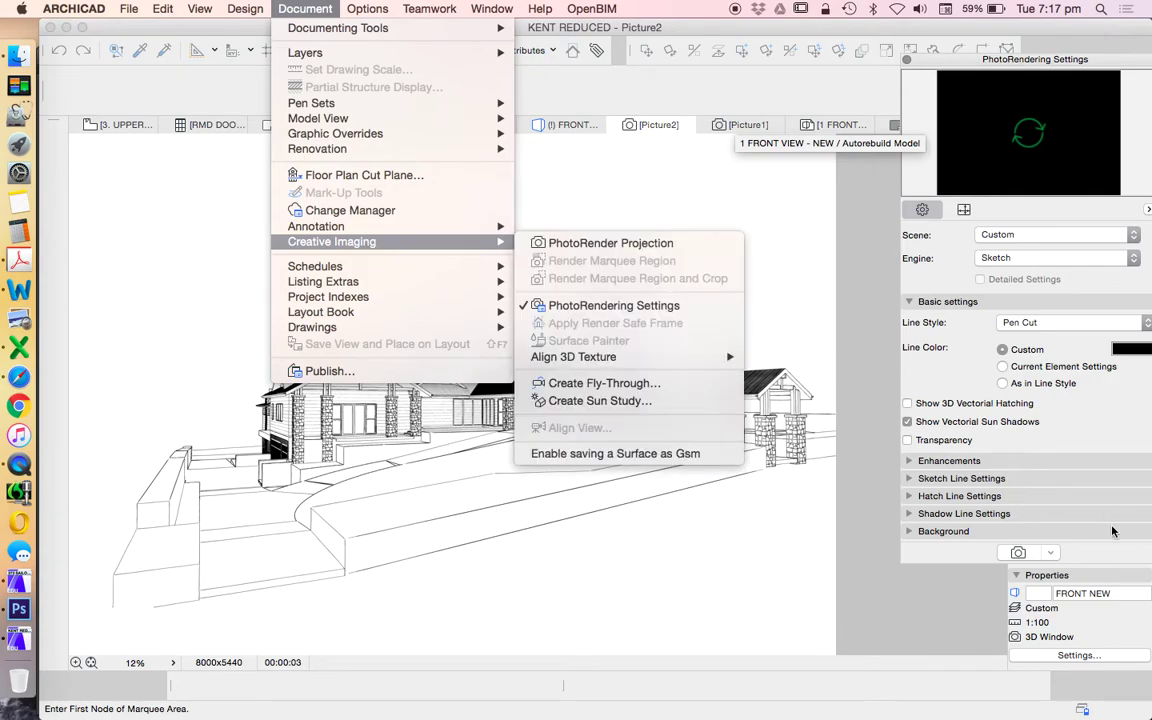
{"action": "left_click", "coordinate": [731, 370]}
{"action": "left_click", "coordinate": [305, 8]}
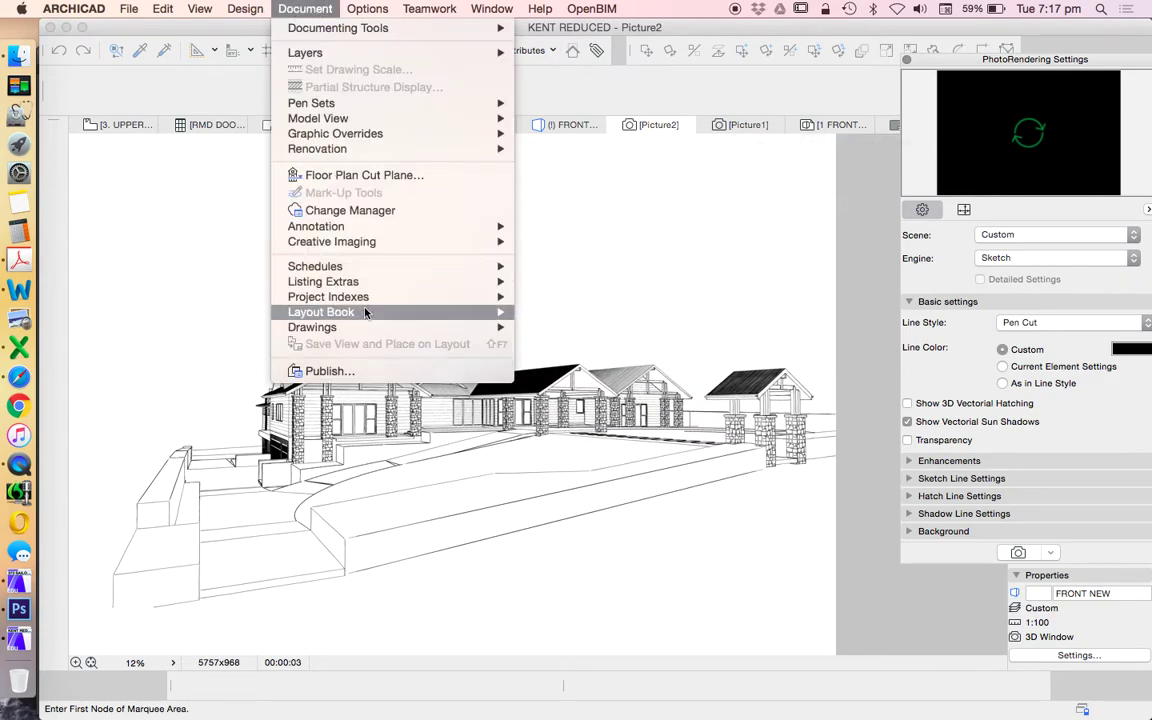
{"action": "mouse_move", "coordinate": [390, 241]}
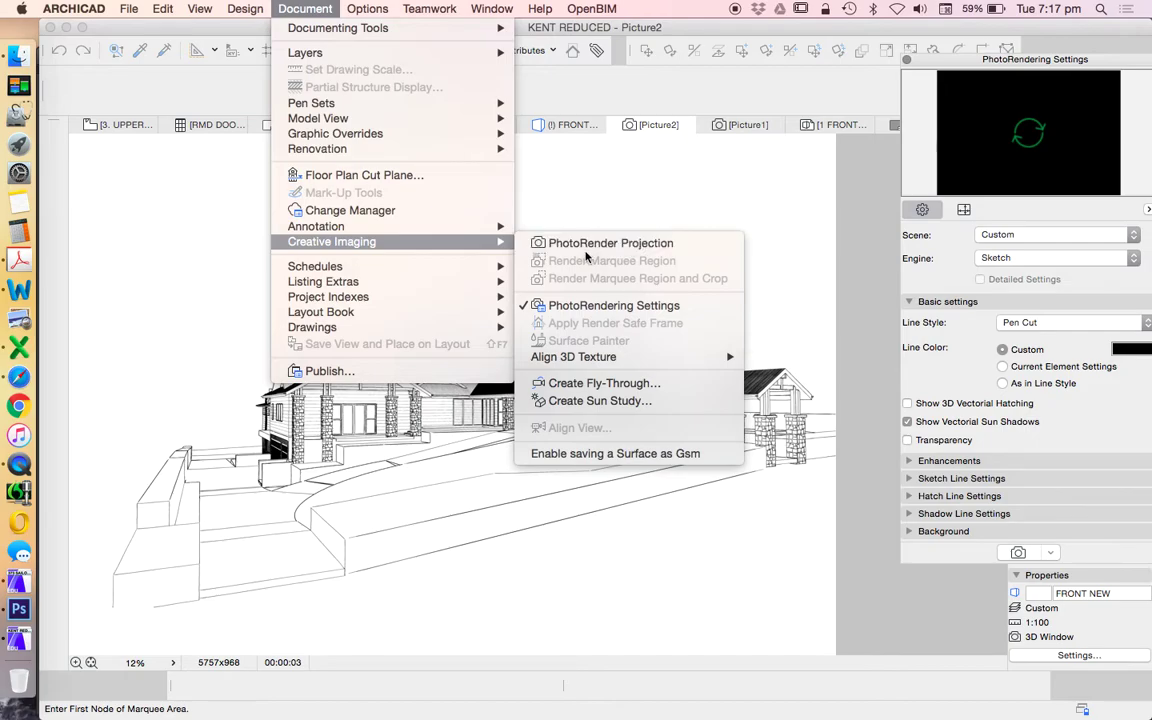
{"action": "left_click", "coordinate": [1121, 432]}
{"action": "left_click", "coordinate": [1018, 552]}
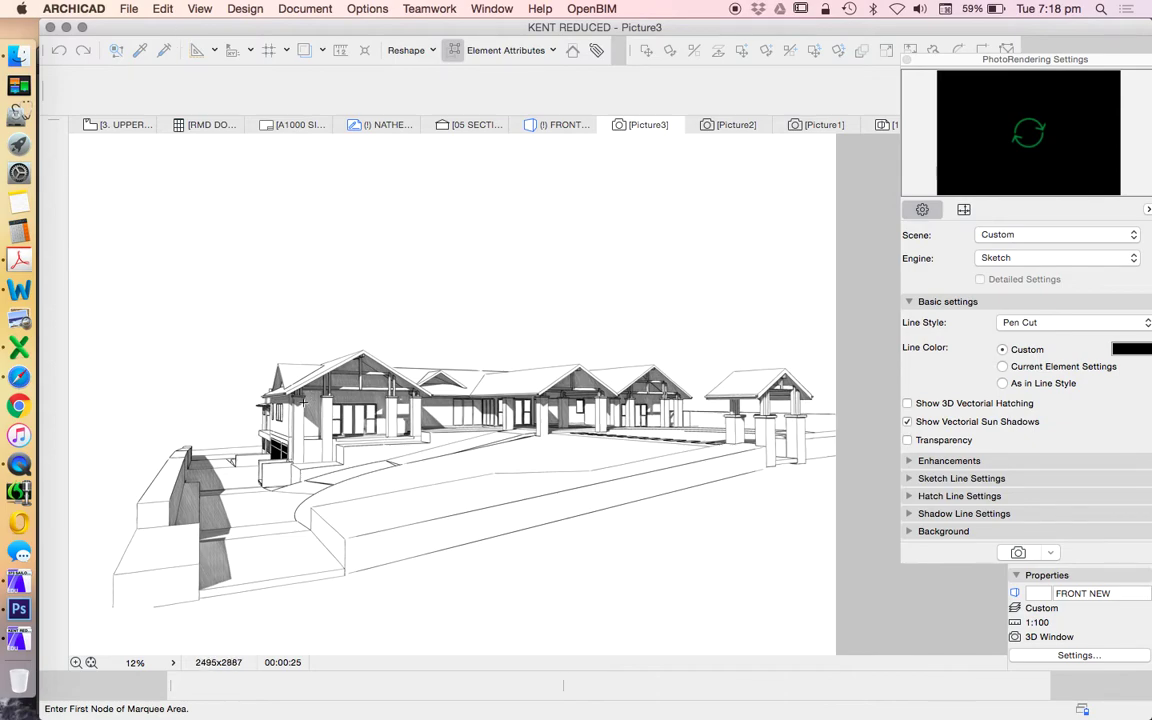
{"action": "left_click", "coordinate": [200, 8]}
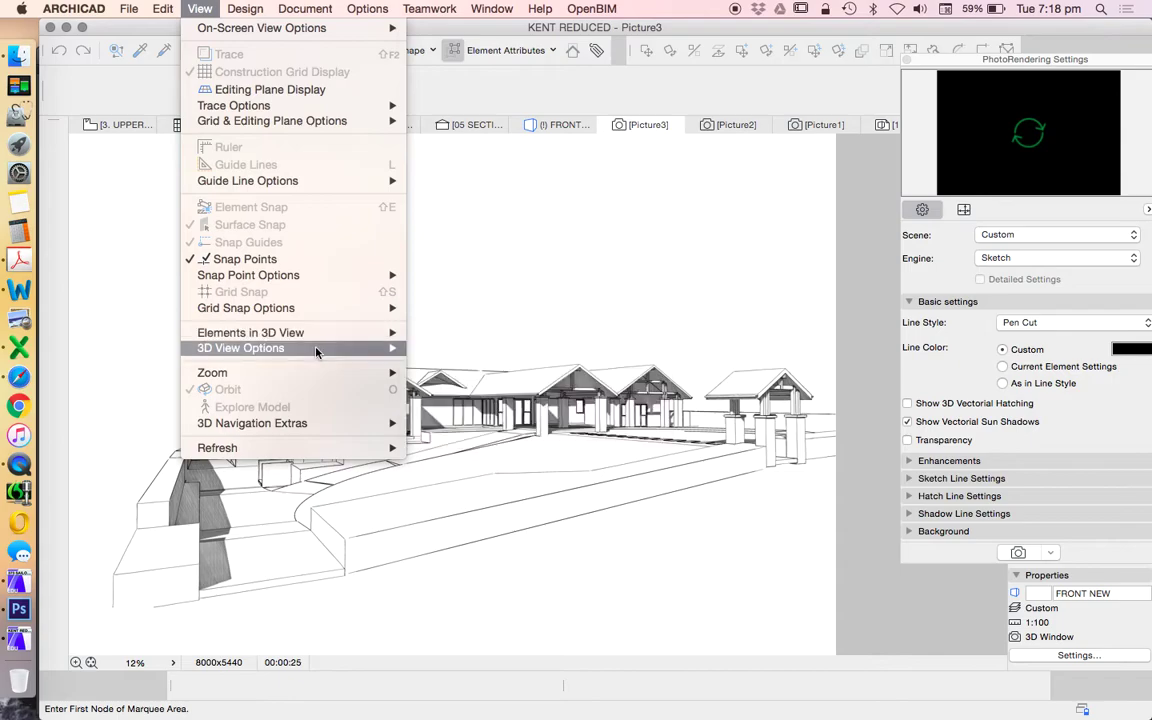
{"action": "mouse_move", "coordinate": [316, 352]}
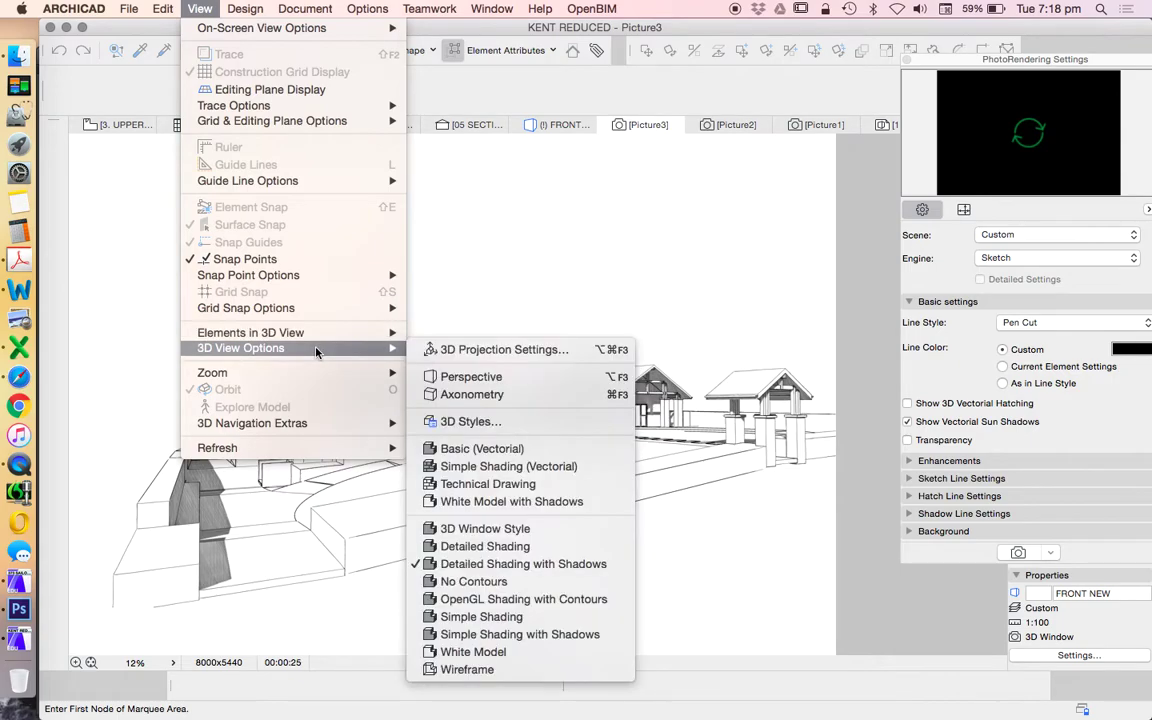
{"action": "left_click", "coordinate": [516, 350]}
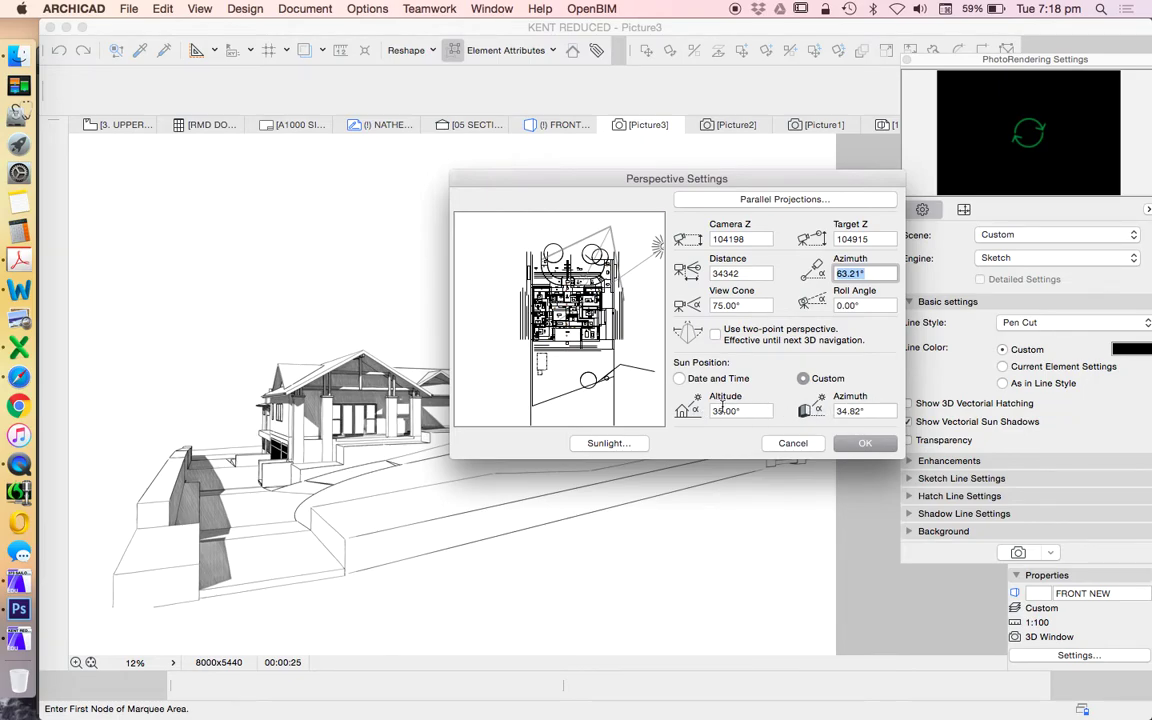
{"action": "left_click", "coordinate": [788, 445]}
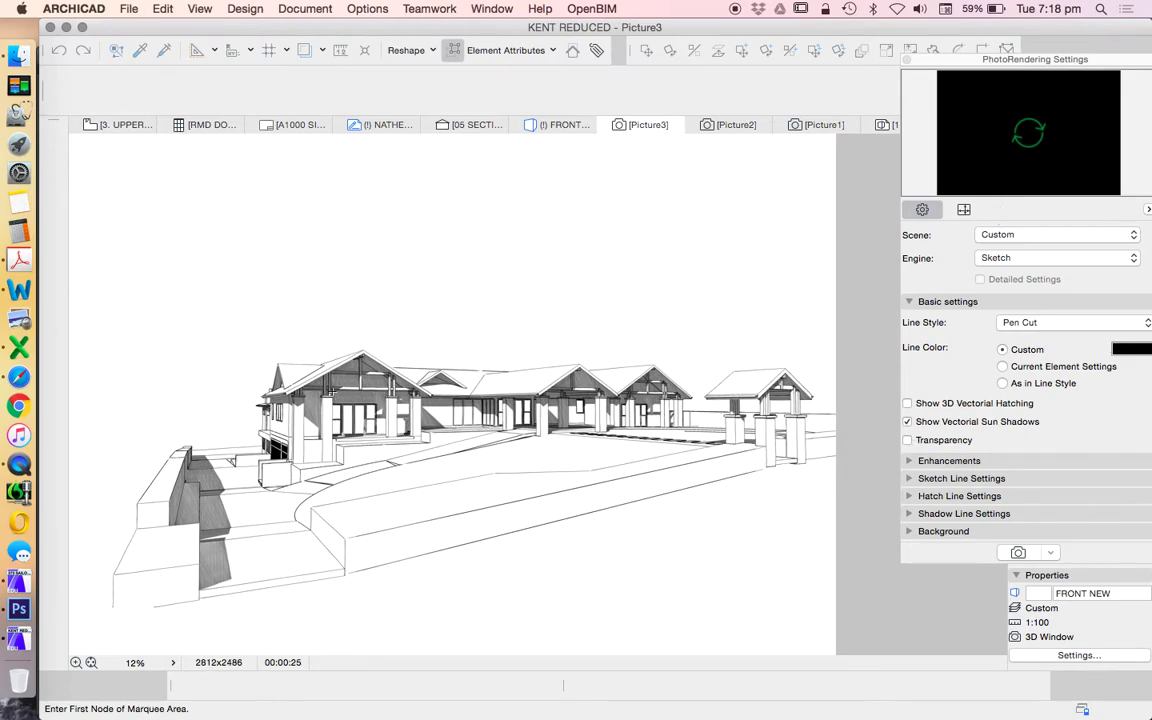
Step: Render Picture4 with sun shadows off and transparency on, then start Picture5 with shadows back on
{"action": "left_click", "coordinate": [907, 421]}
{"action": "left_click", "coordinate": [916, 441]}
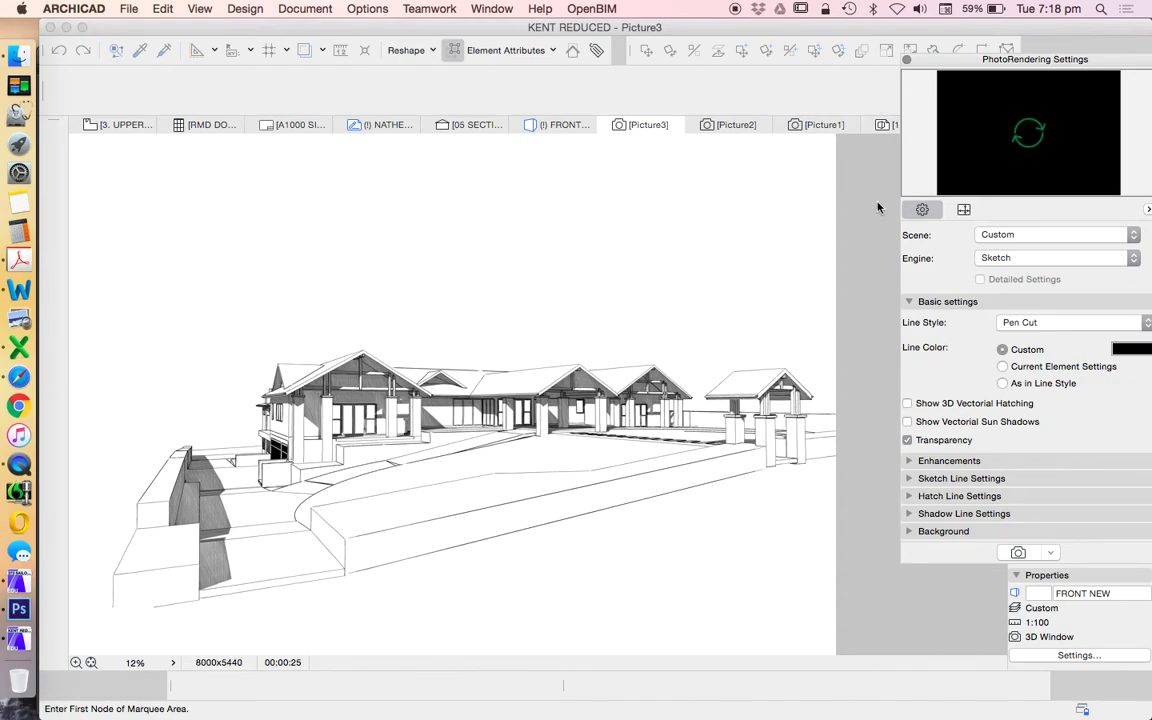
{"action": "left_click", "coordinate": [1019, 553]}
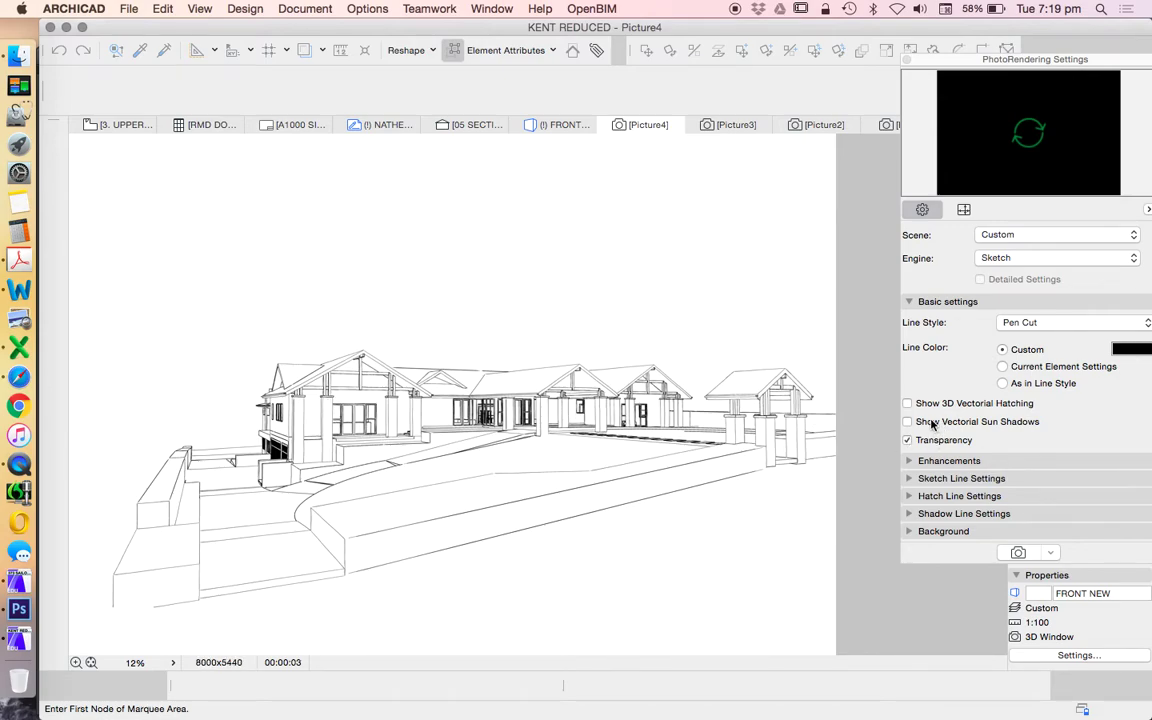
{"action": "left_click", "coordinate": [930, 422]}
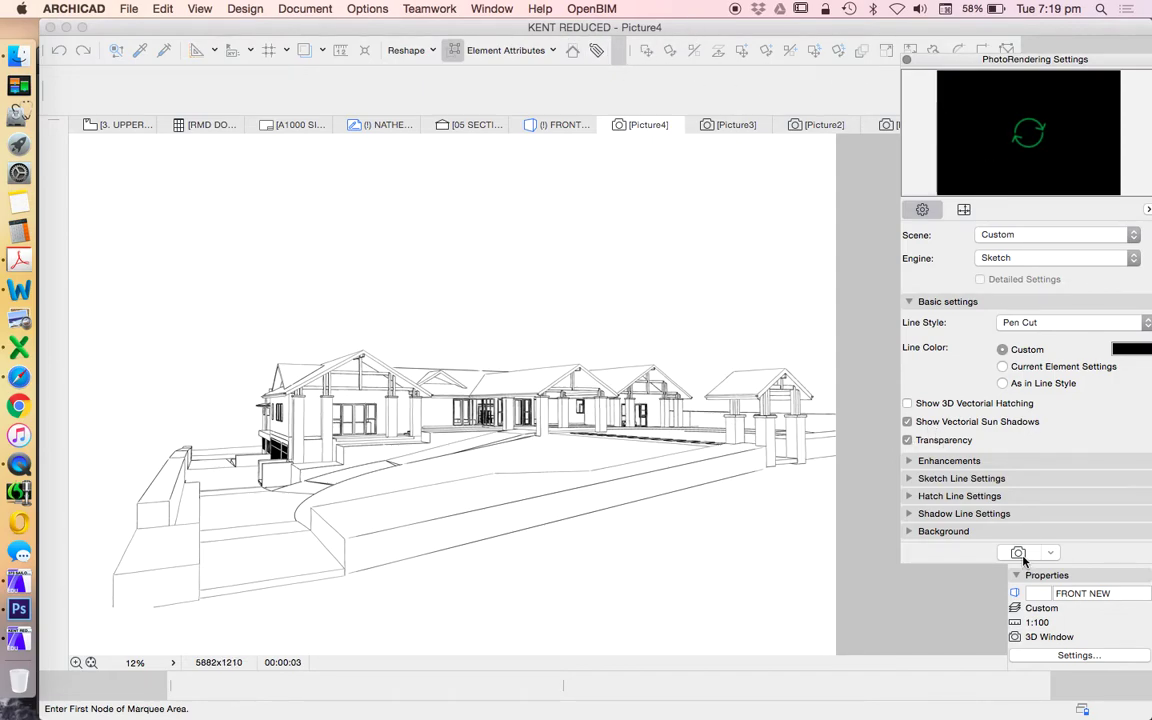
{"action": "double_click", "coordinate": [1020, 637]}
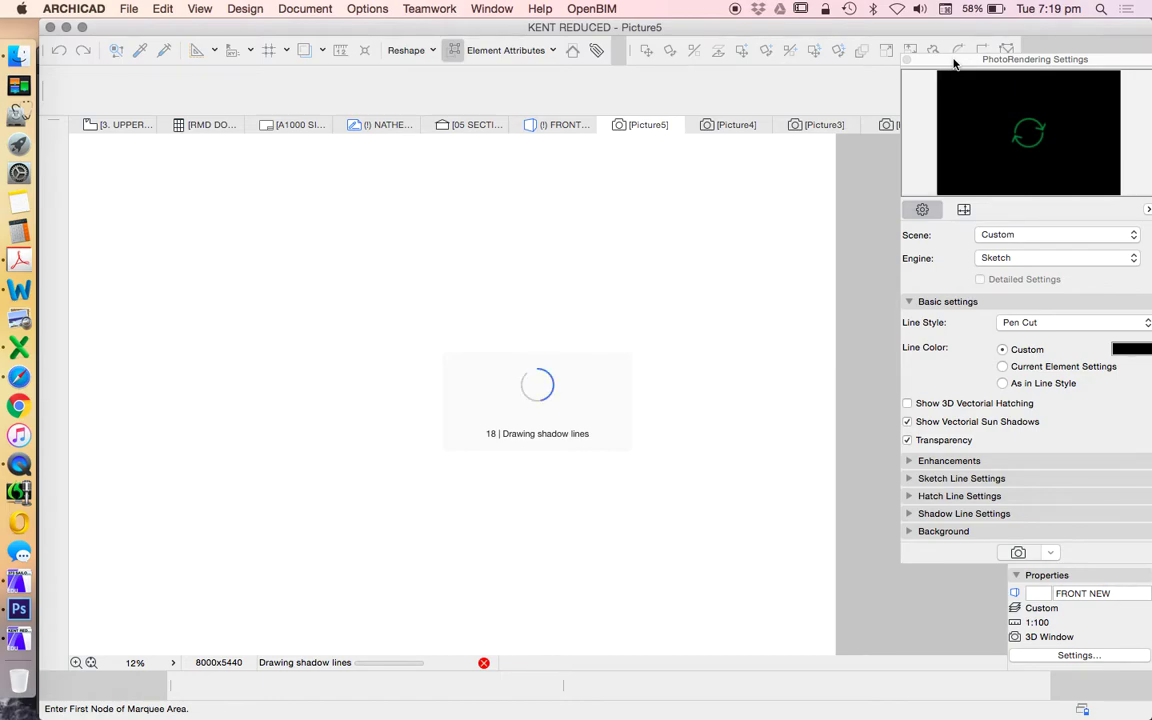
Step: Move the settings palette aside while Picture5 renders, then view the front view image in Photoshop
{"action": "left_click_drag", "start_coordinate": [955, 62], "coordinate": [1035, 65]}
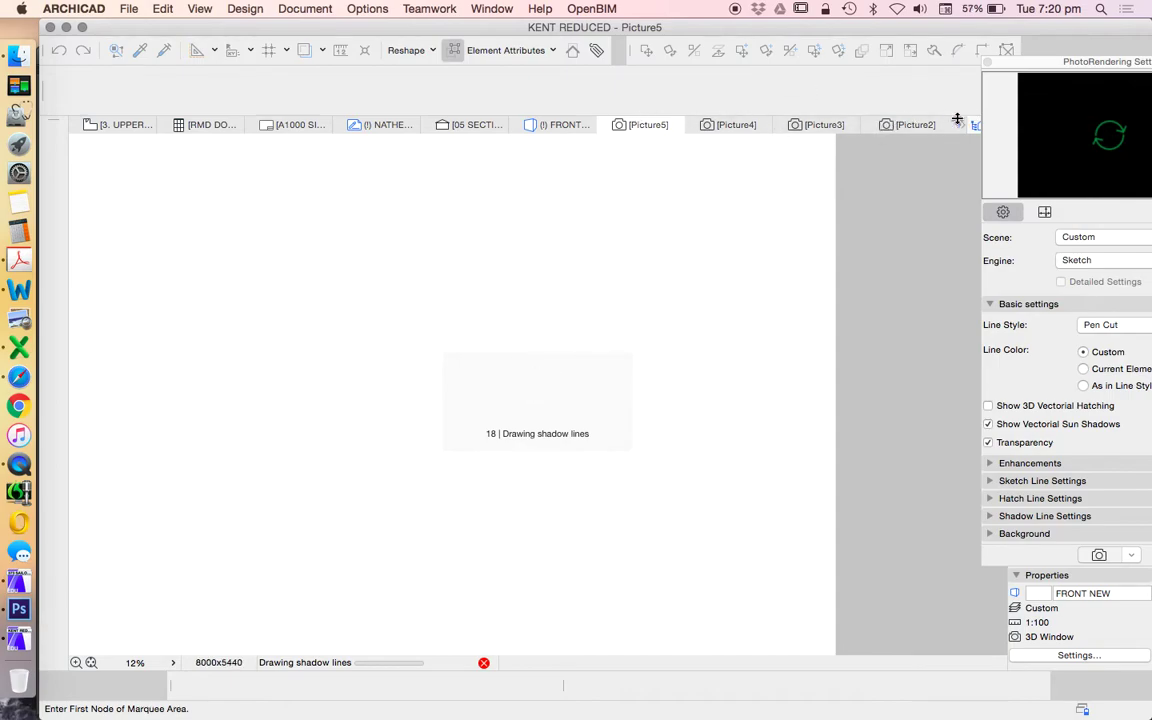
{"action": "left_click_drag", "start_coordinate": [1043, 63], "coordinate": [884, 73]}
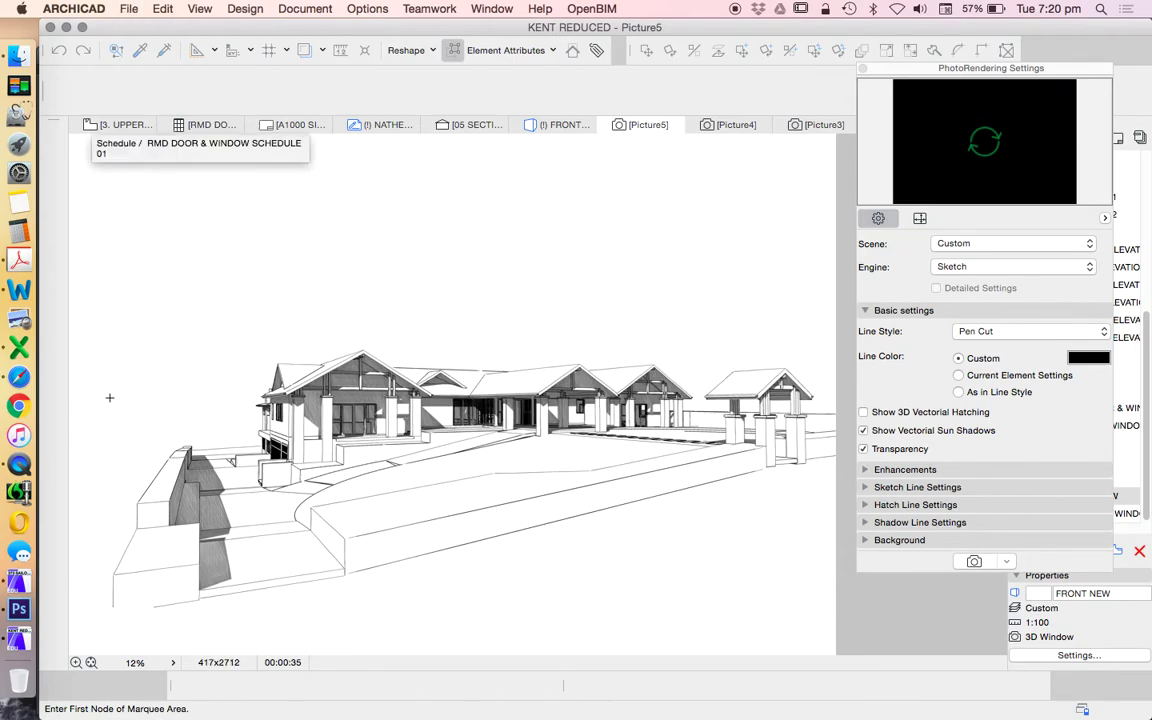
{"action": "left_click", "coordinate": [21, 613]}
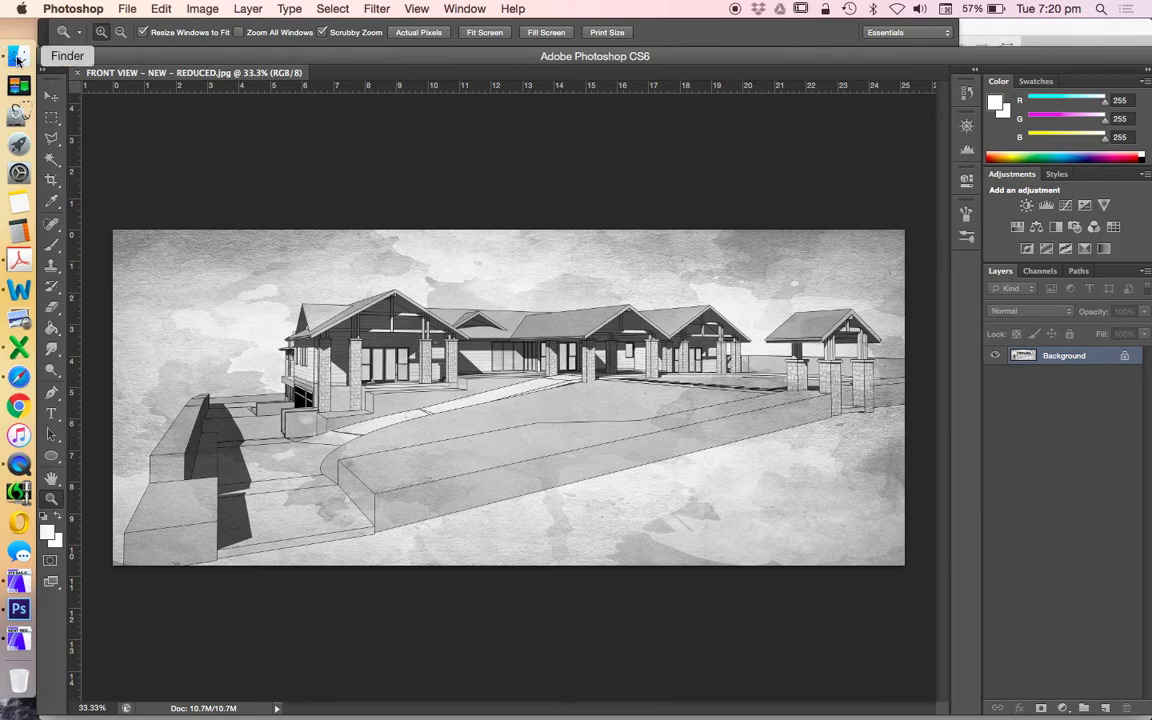
{"action": "left_click", "coordinate": [18, 58]}
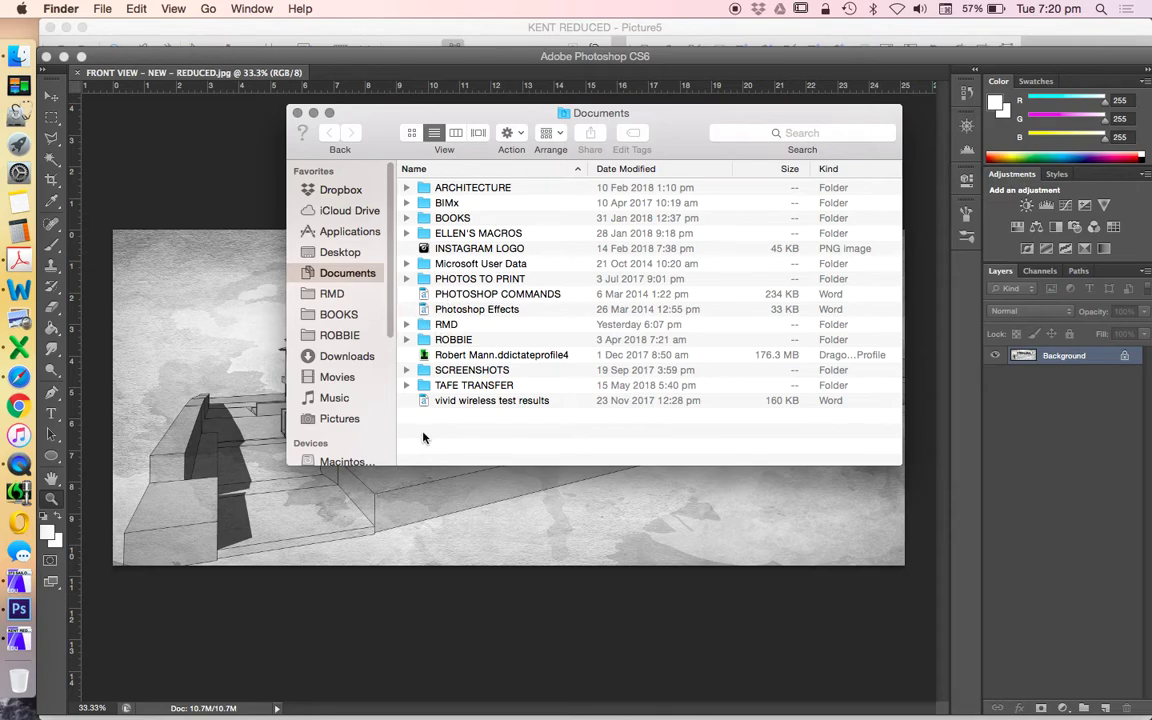
{"action": "left_click", "coordinate": [297, 113]}
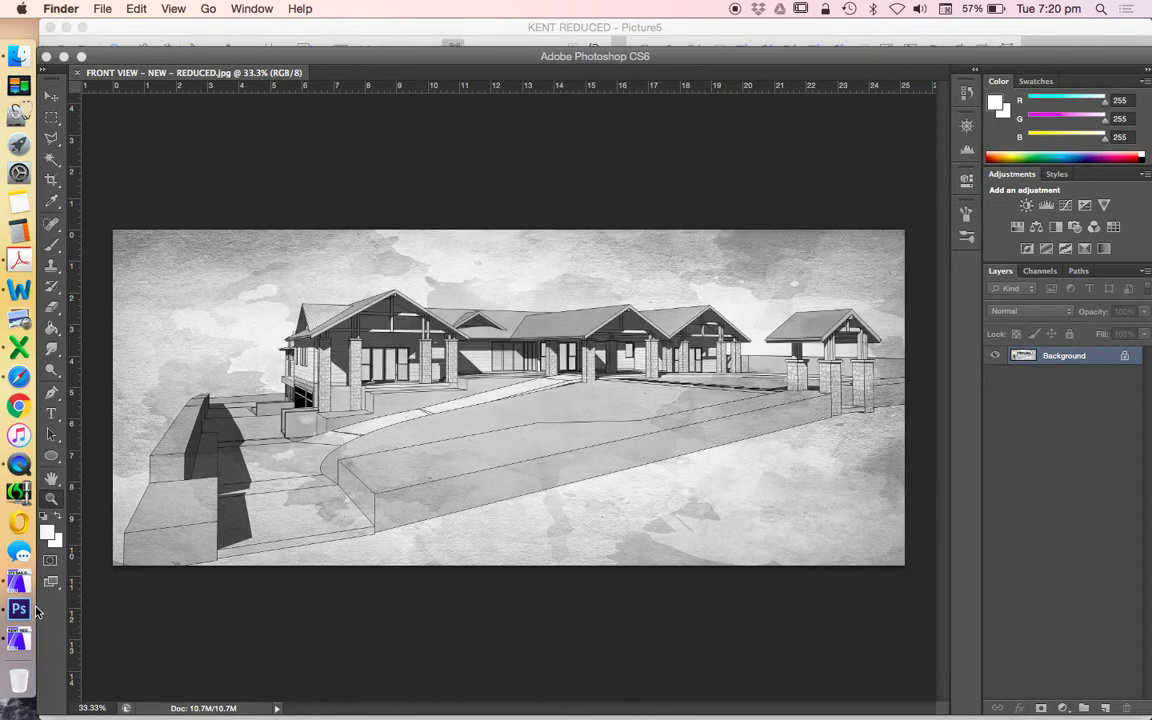
Step: Save the Picture5 render as KENT - SHADOW CLEAR.tif in a new 'sketch layers' folder
{"action": "left_click", "coordinate": [16, 641]}
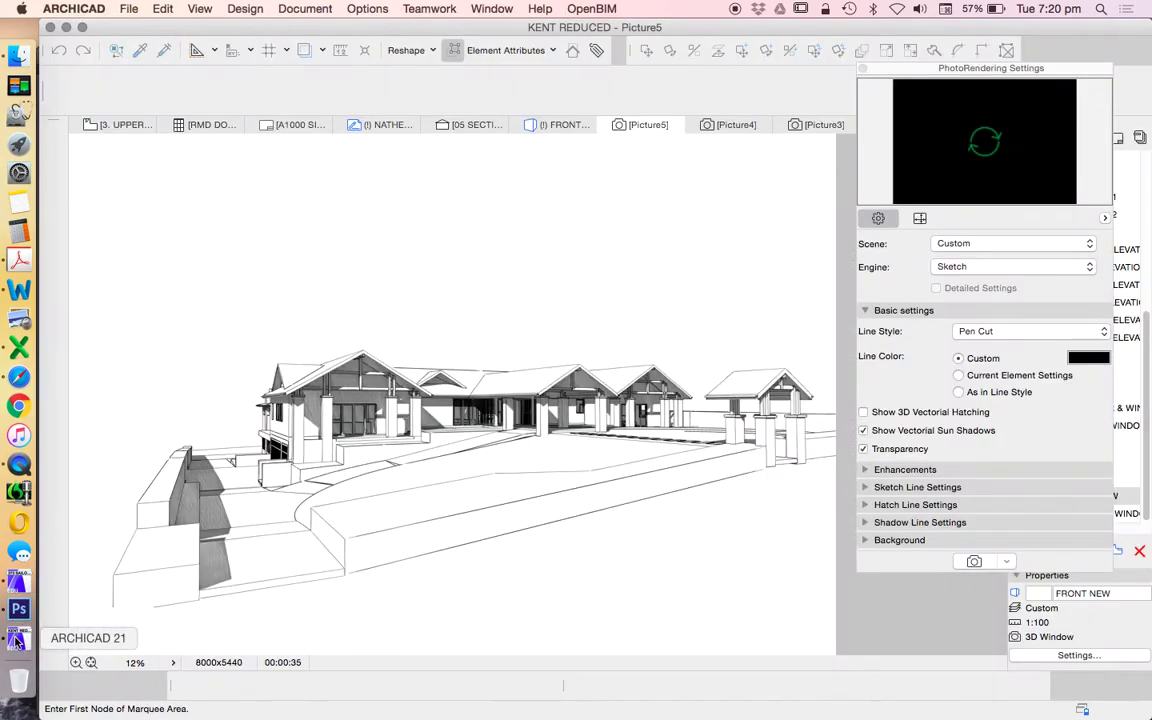
{"action": "left_click", "coordinate": [128, 9]}
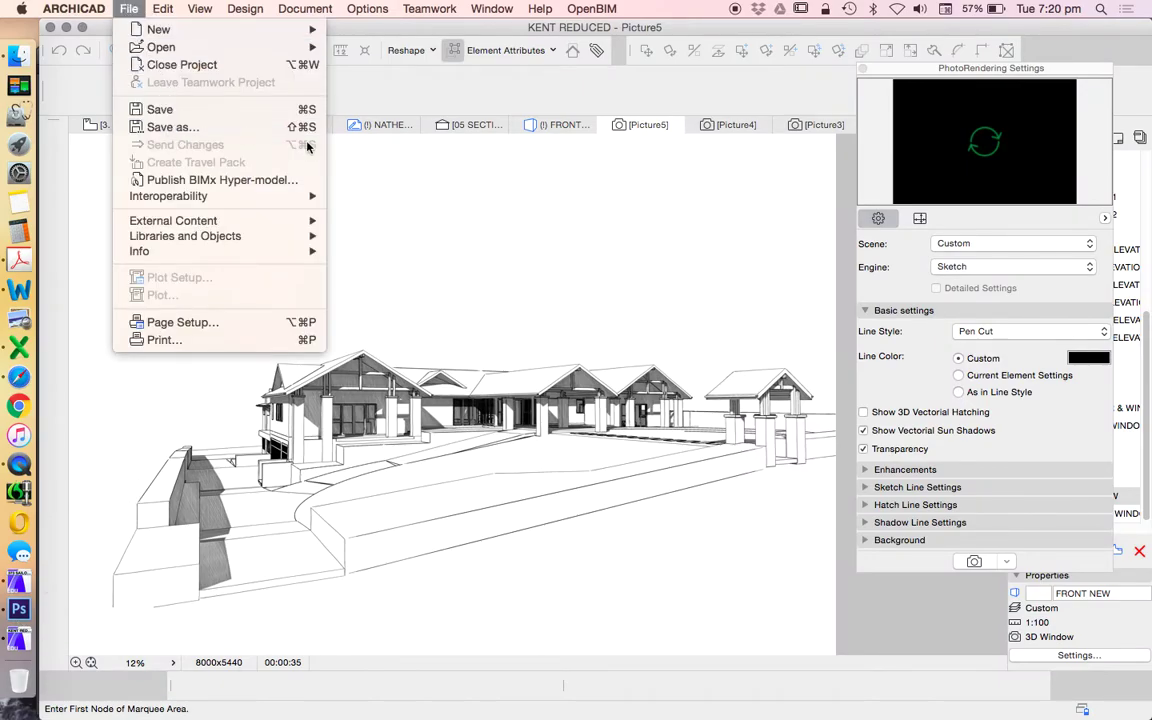
{"action": "left_click", "coordinate": [276, 128]}
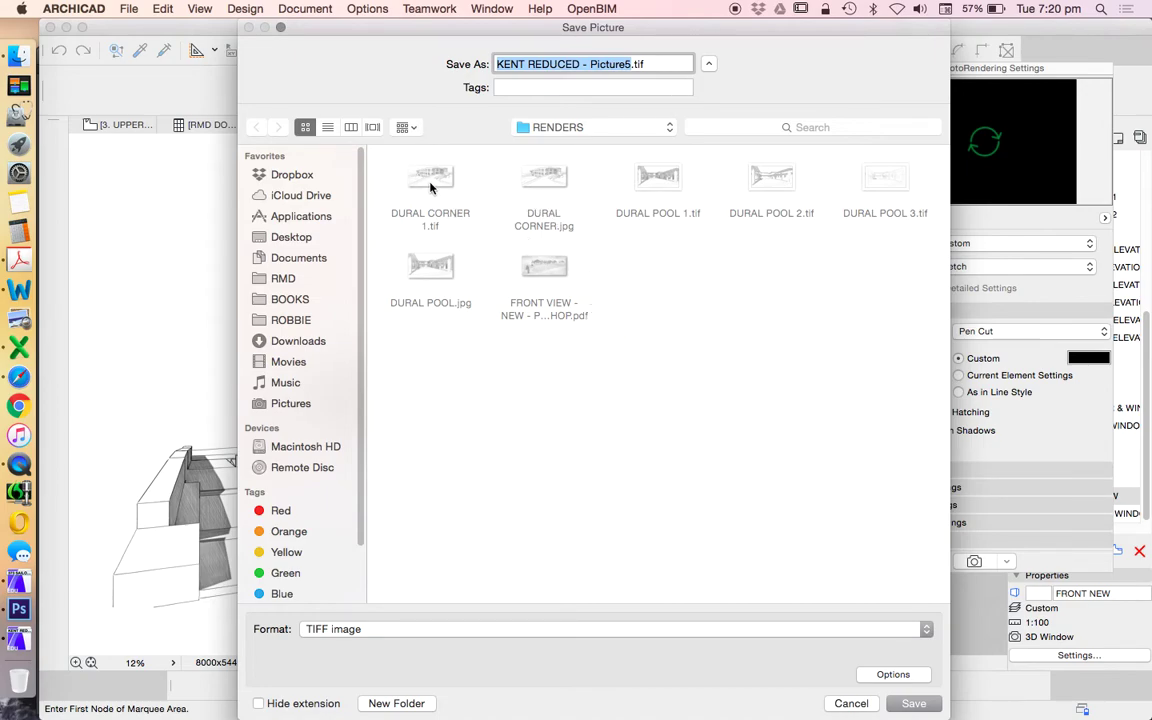
{"action": "left_click", "coordinate": [627, 63]}
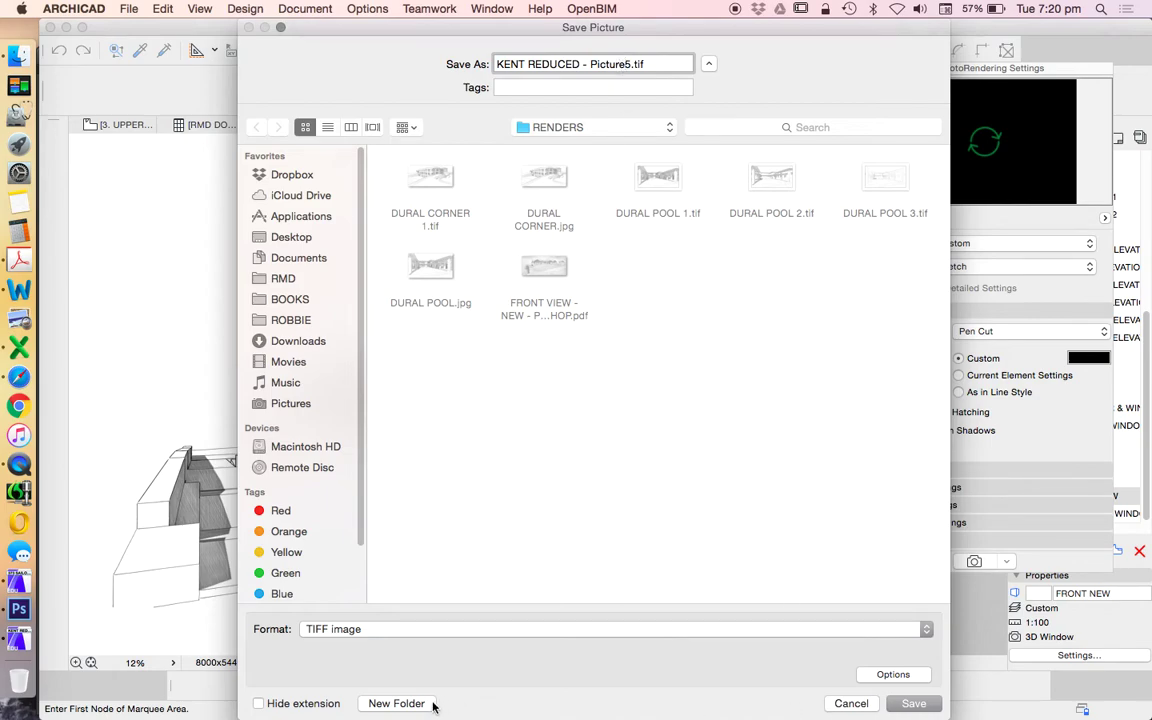
{"action": "left_click", "coordinate": [395, 703]}
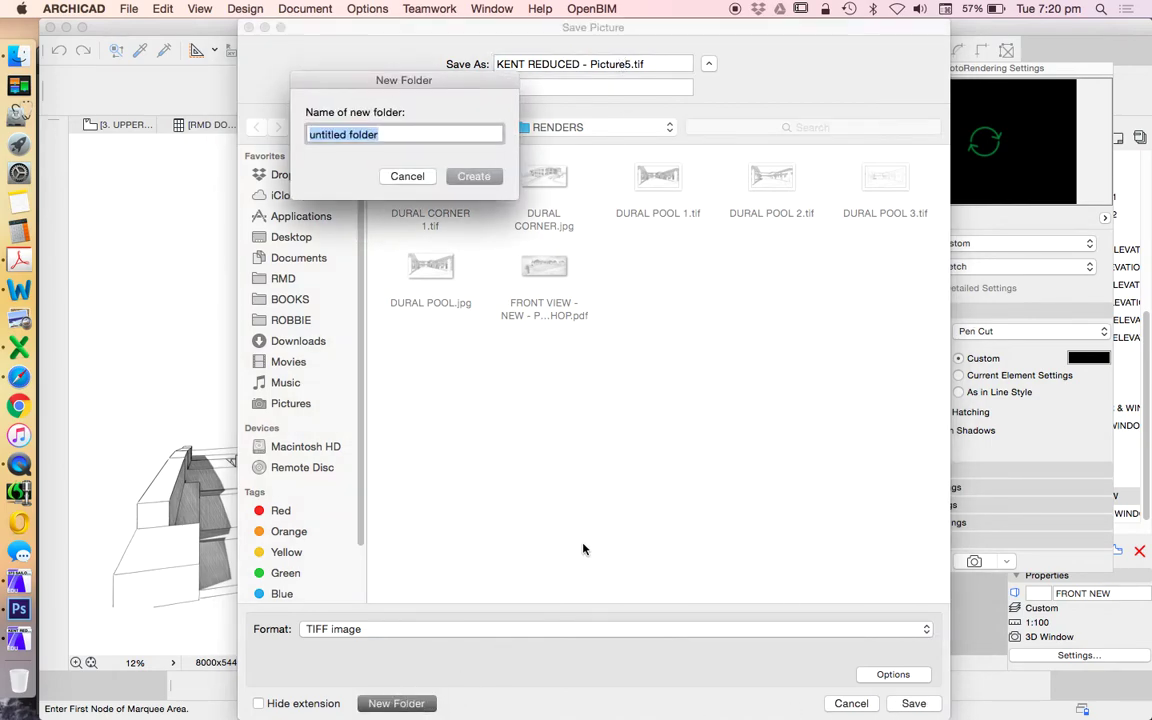
{"action": "type", "text": "sketch layers"}
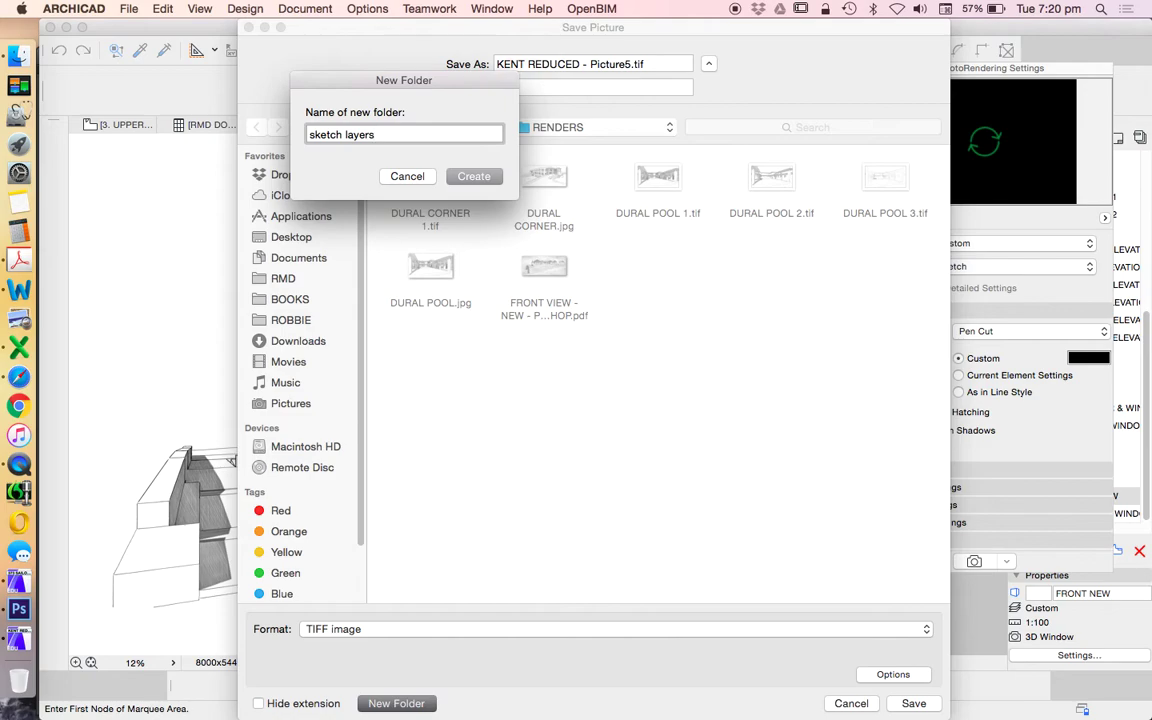
{"action": "key", "text": "Return"}
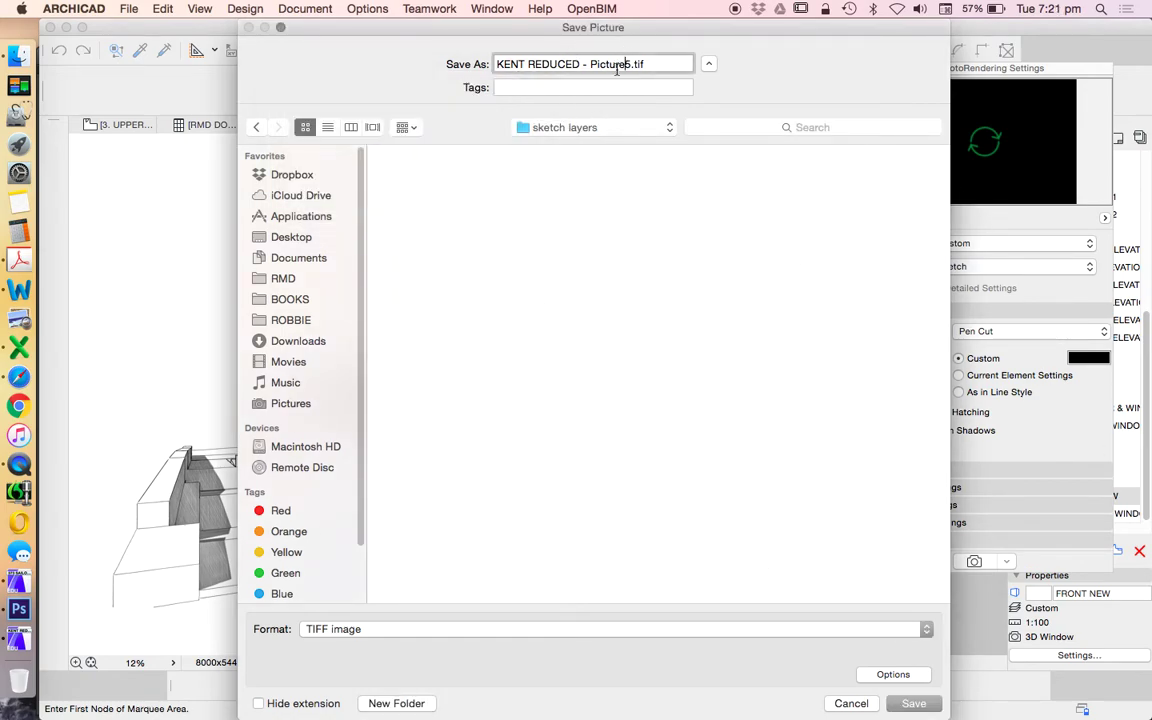
{"action": "left_click_drag", "start_coordinate": [631, 64], "coordinate": [529, 64]}
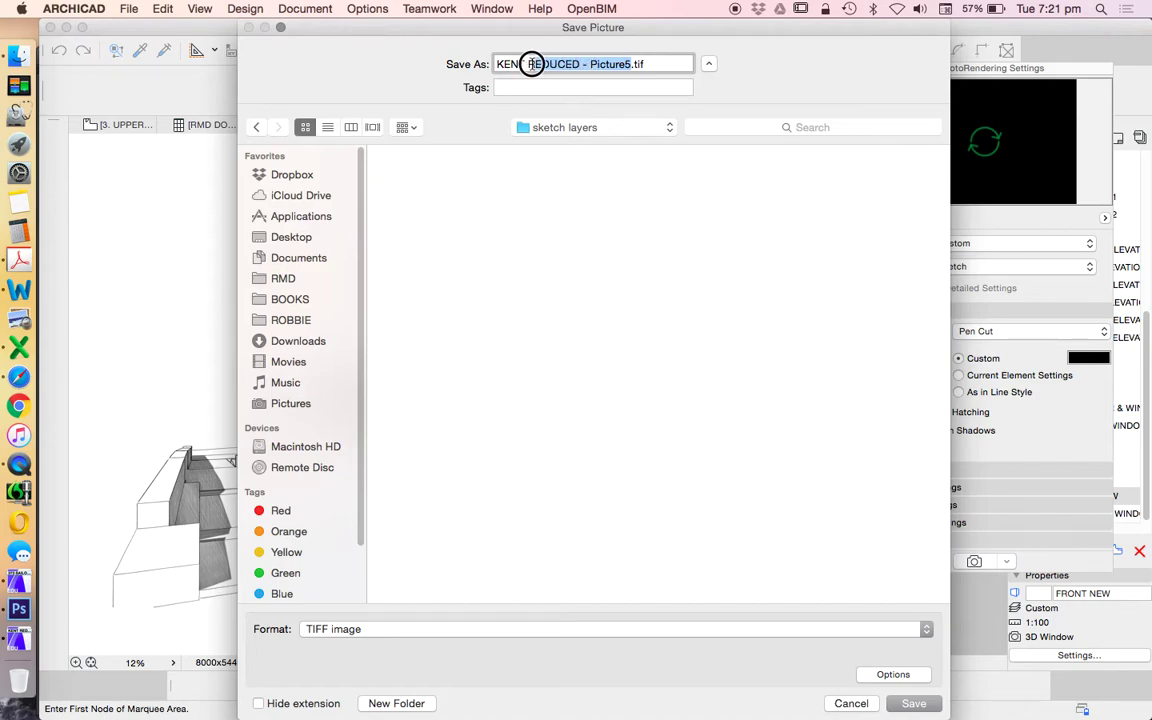
{"action": "type", "text": "- "}
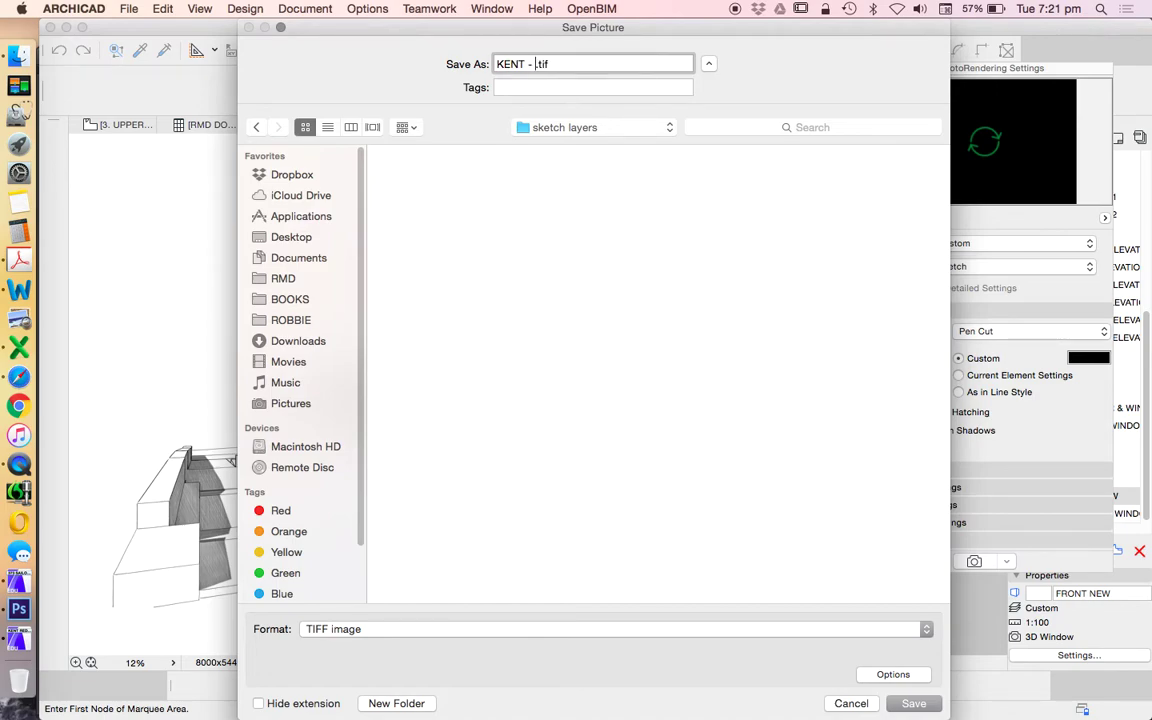
{"action": "type", "text": "SHADOW CLEAR"}
{"action": "key", "text": "Return"}
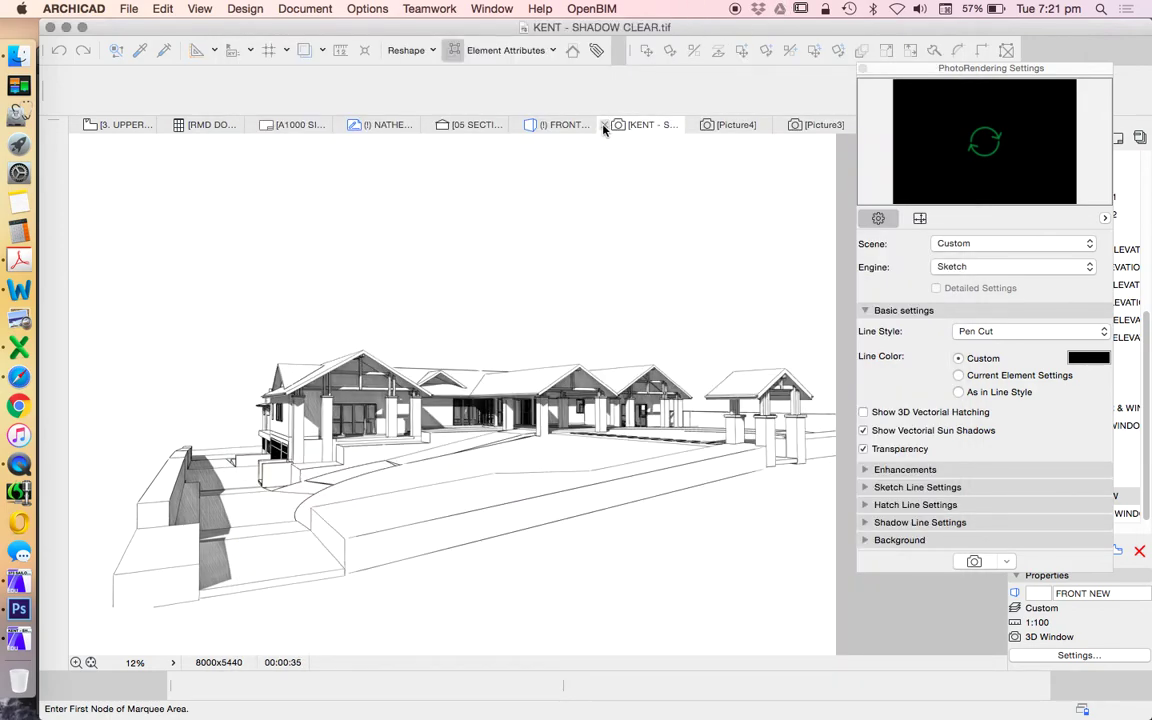
Step: Save the Picture4 render as KENT - SHADOW.tif in sketch layers
{"action": "key", "text": "super+w"}
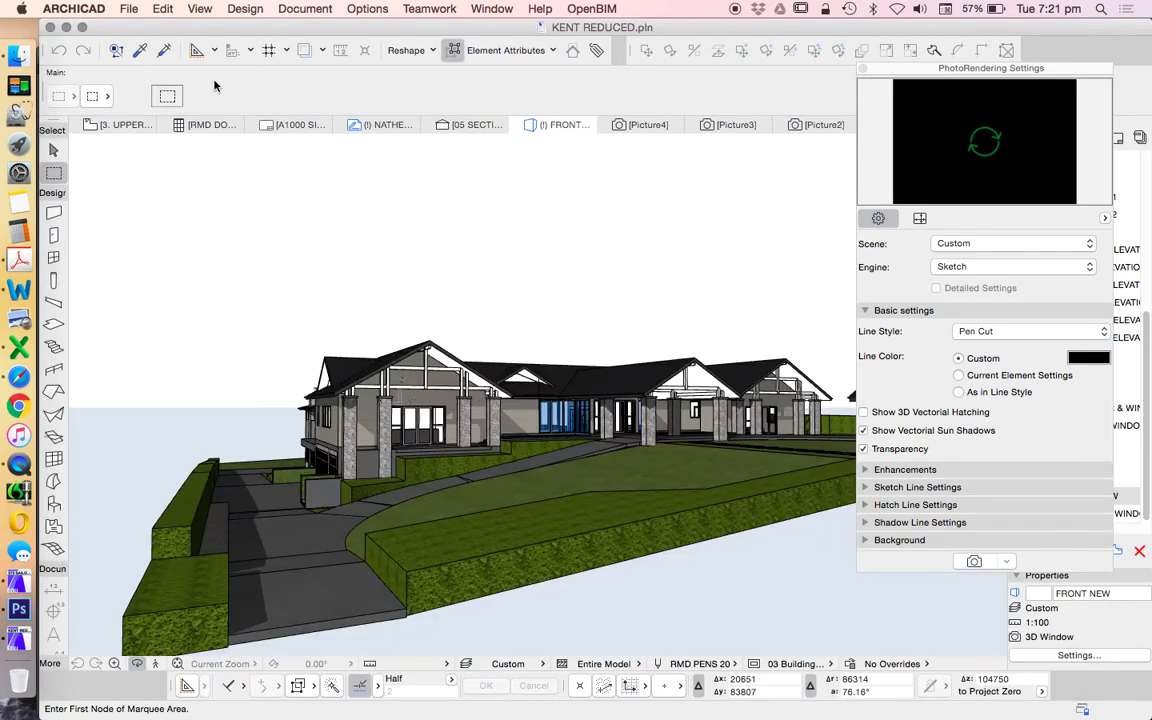
{"action": "left_click", "coordinate": [615, 130]}
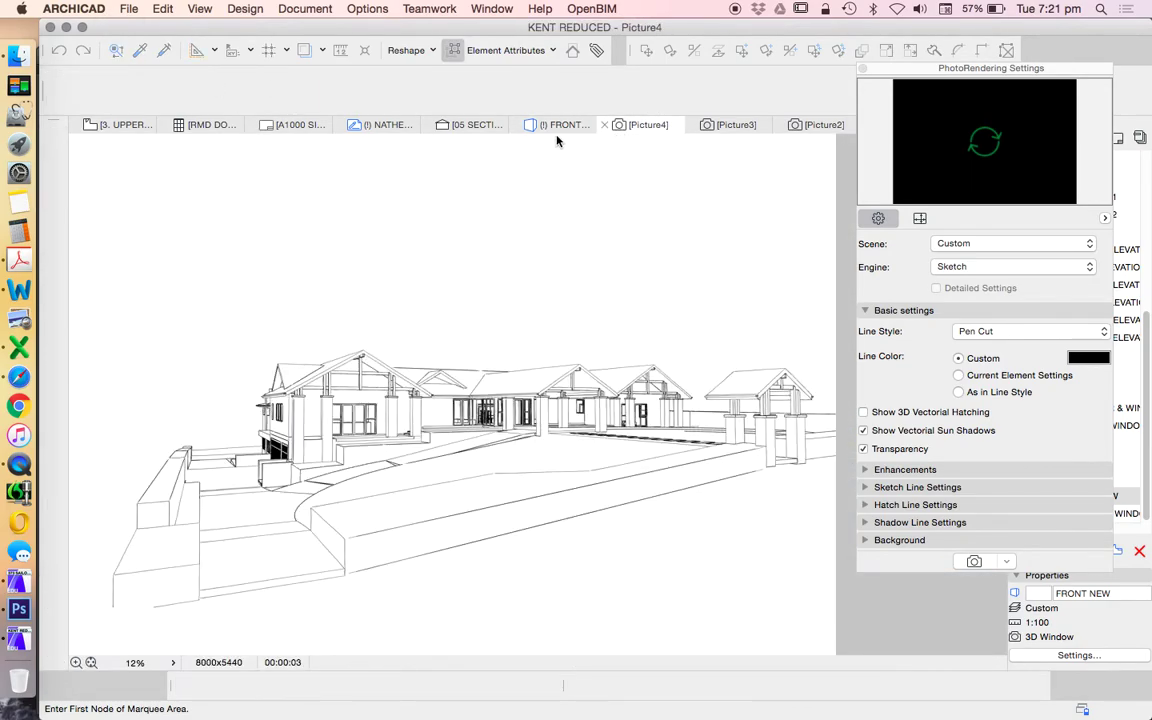
{"action": "left_click", "coordinate": [127, 8]}
{"action": "left_click", "coordinate": [188, 131]}
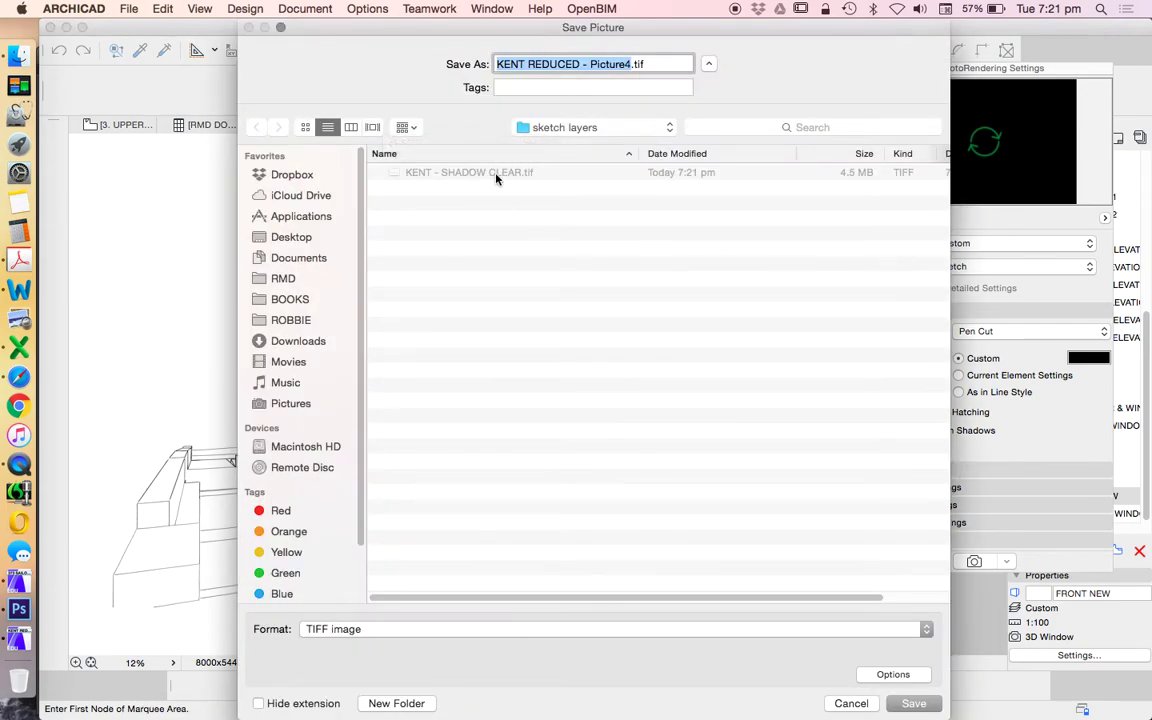
{"action": "left_click", "coordinate": [496, 172]}
{"action": "left_click", "coordinate": [621, 64]}
{"action": "key", "text": "BackSpace"}
{"action": "key", "text": "BackSpace"}
{"action": "key", "text": "BackSpace"}
{"action": "key", "text": "BackSpace"}
{"action": "key", "text": "BackSpace"}
{"action": "key", "text": "BackSpace"}
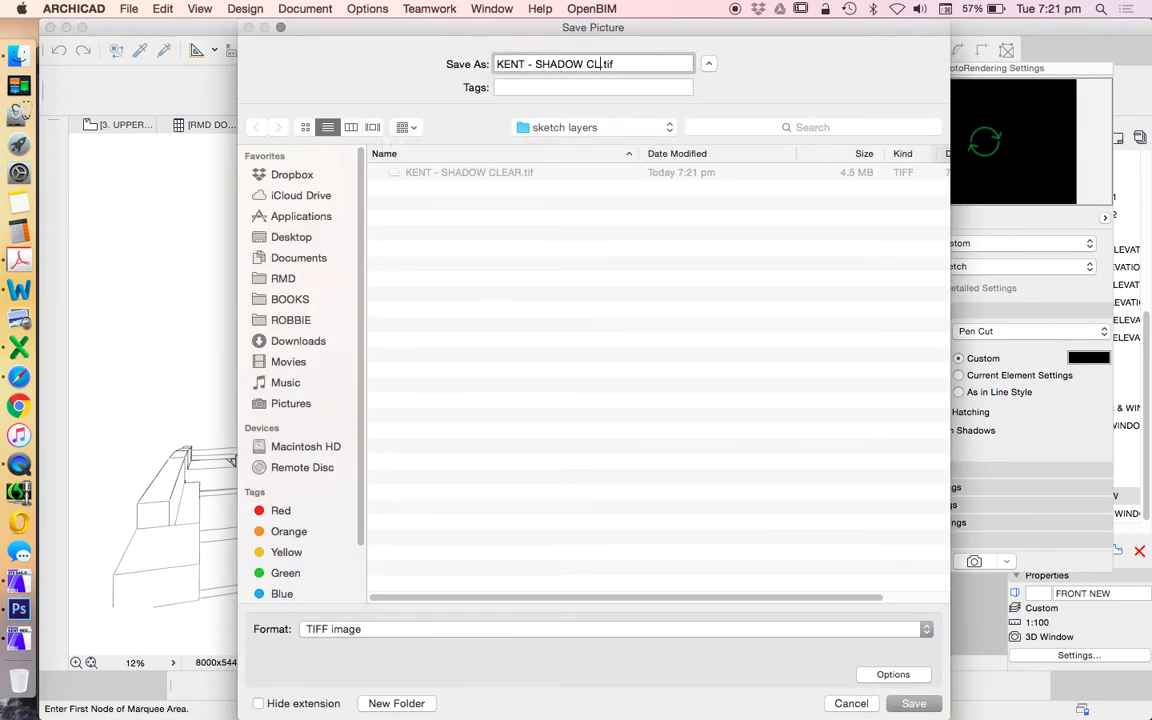
{"action": "key", "text": "Return"}
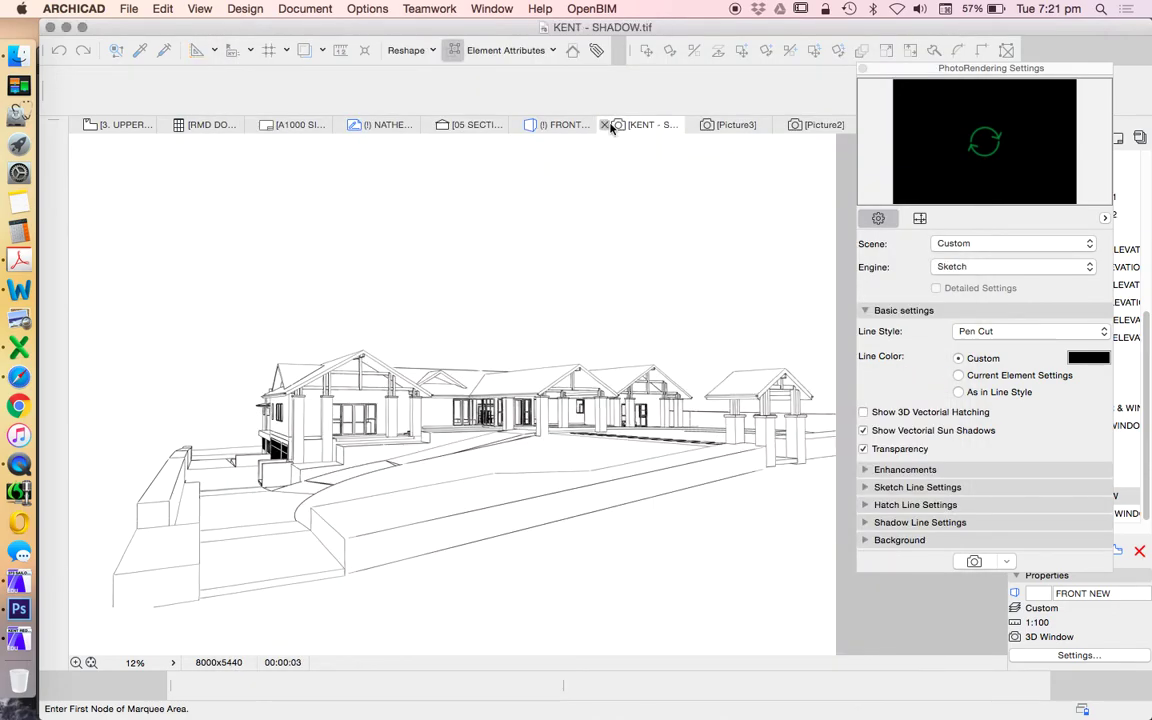
Step: Save the Picture3 render as KENT REDUCED - SHADOW 2.tif in sketch layers
{"action": "left_click", "coordinate": [604, 125]}
{"action": "left_click", "coordinate": [640, 125]}
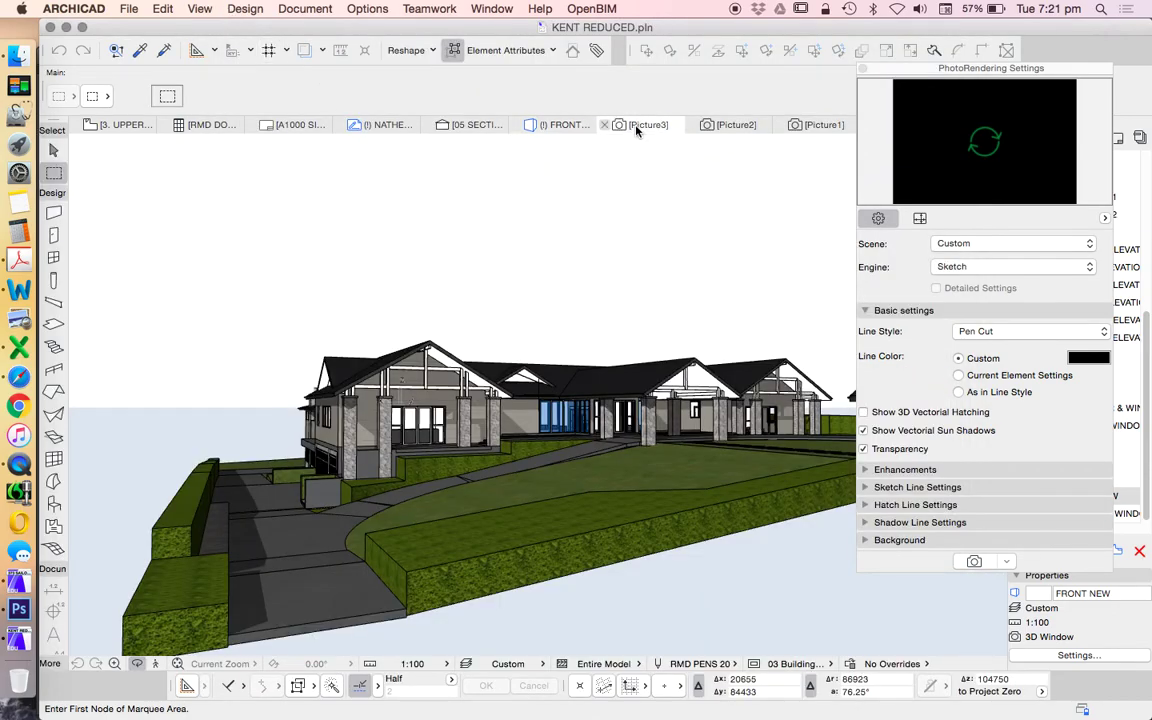
{"action": "left_click", "coordinate": [130, 8]}
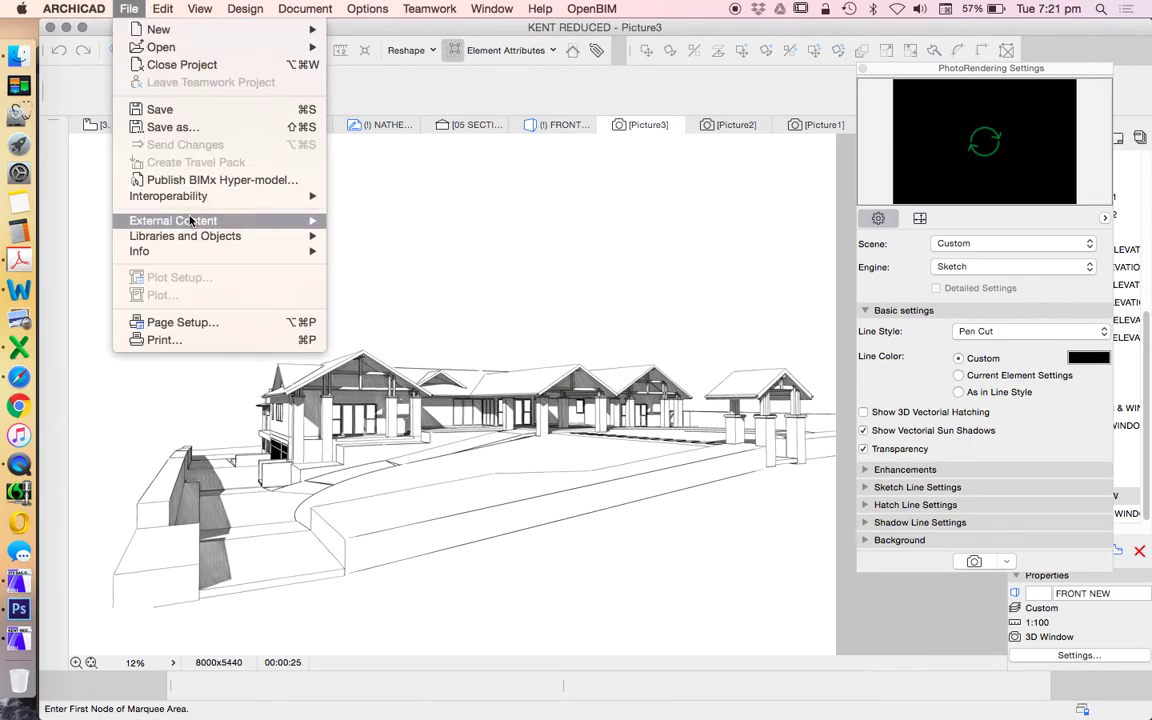
{"action": "left_click", "coordinate": [172, 113]}
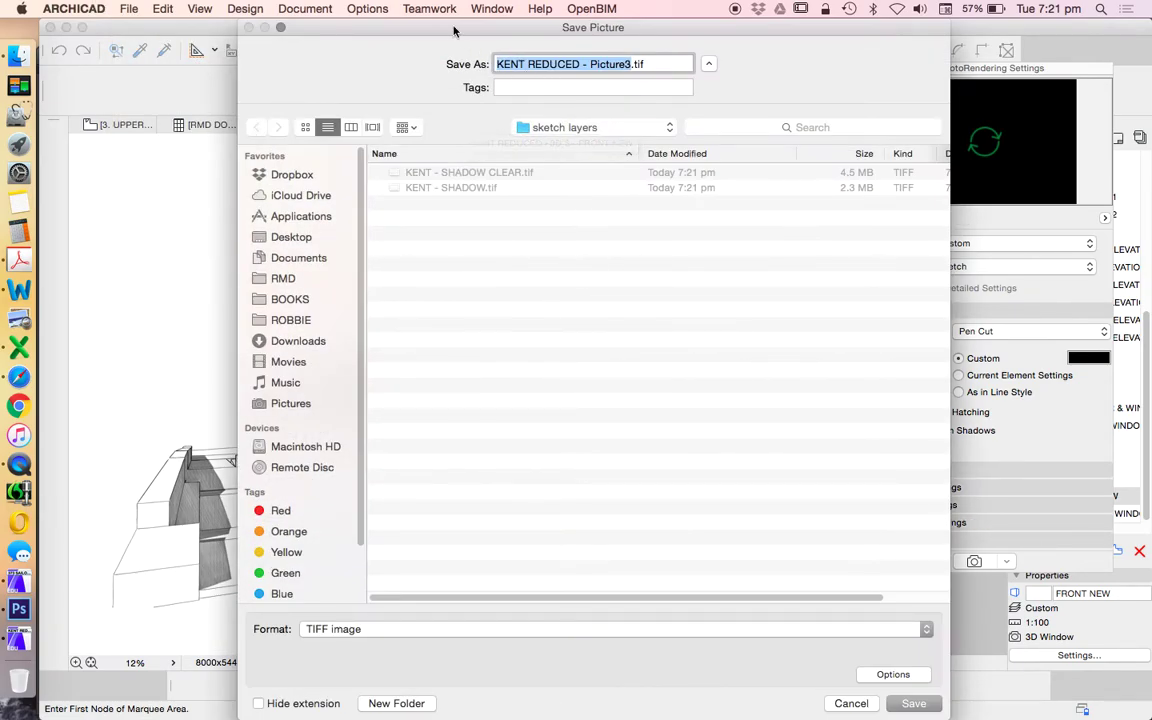
{"action": "mouse_move", "coordinate": [454, 28]}
{"action": "left_mouse_down"}
{"action": "mouse_move", "coordinate": [769, 513]}
{"action": "mouse_move", "coordinate": [491, 165]}
{"action": "mouse_move", "coordinate": [494, 146]}
{"action": "left_mouse_up"}
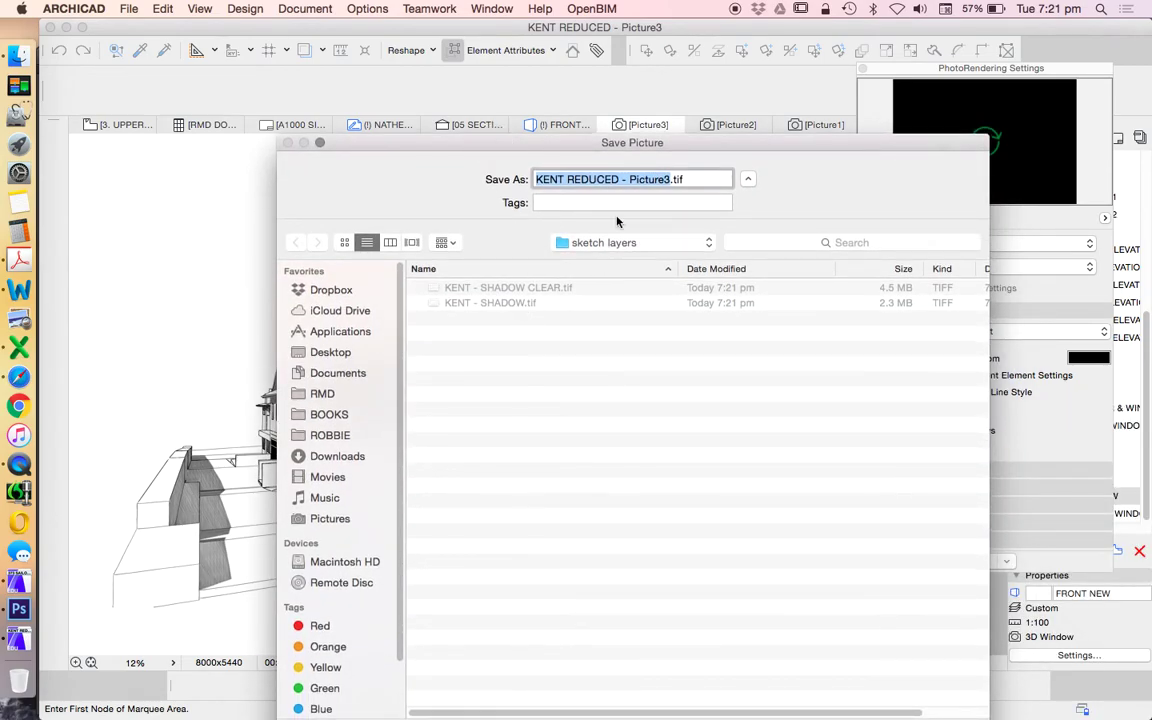
{"action": "left_click_drag", "start_coordinate": [671, 180], "coordinate": [636, 183]}
{"action": "type", "text": "SHADOW 2"}
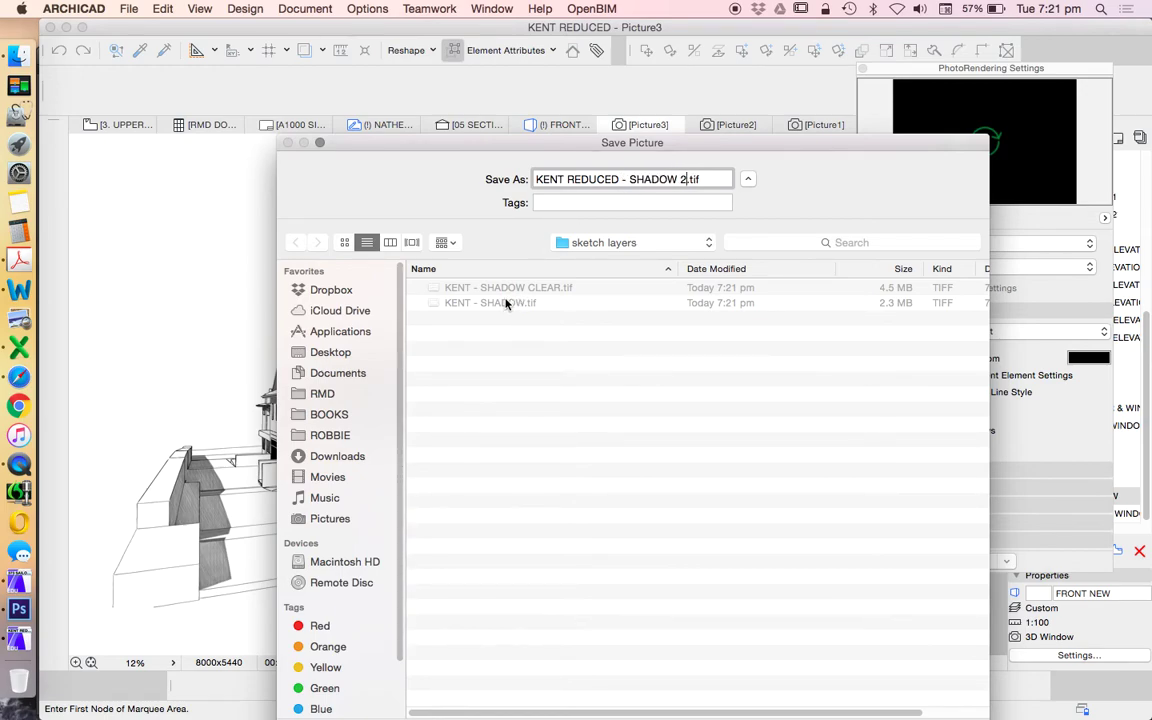
{"action": "left_click_drag", "start_coordinate": [563, 148], "coordinate": [533, 53]}
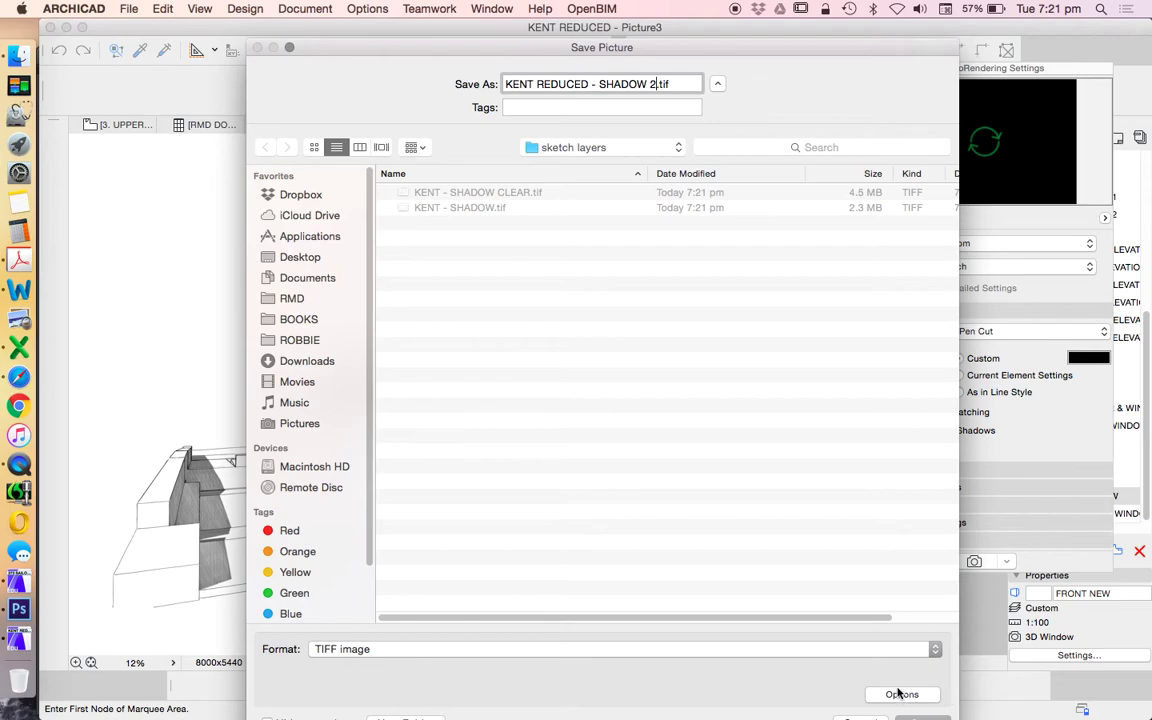
{"action": "left_click_drag", "start_coordinate": [753, 57], "coordinate": [725, 18]}
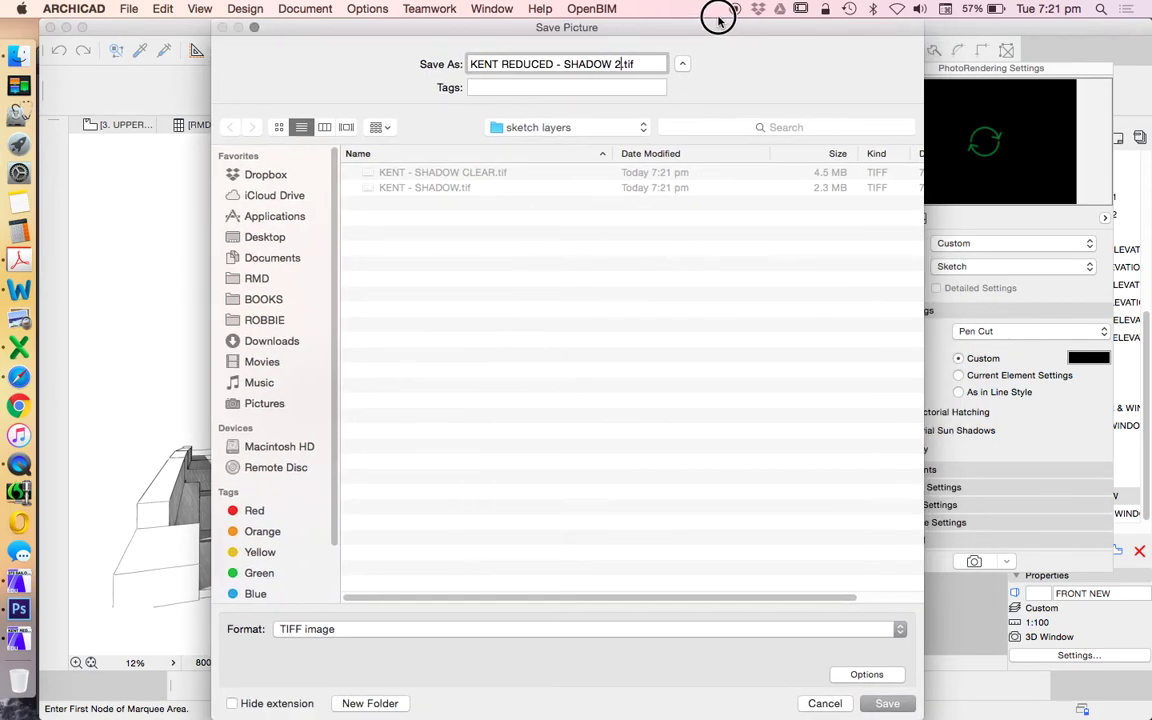
{"action": "left_click", "coordinate": [880, 700]}
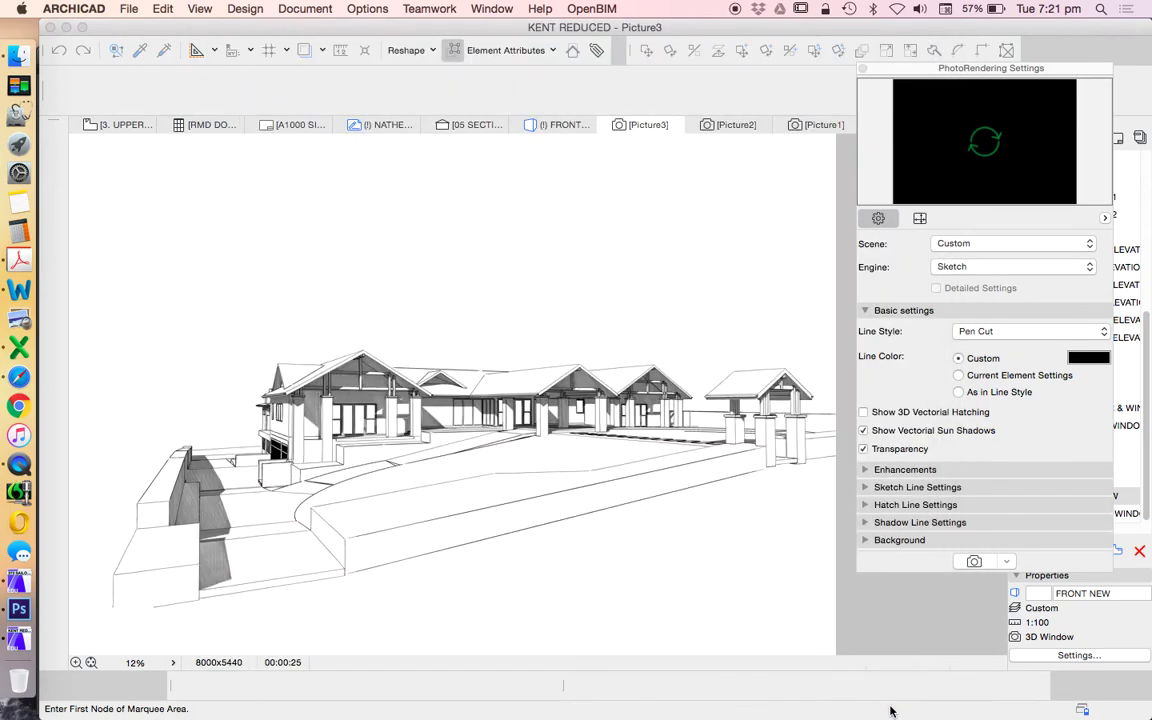
Step: Save the Picture2 hatched render as KENT - HATCH.tif in the sketch layers folder
{"action": "left_click", "coordinate": [604, 124]}
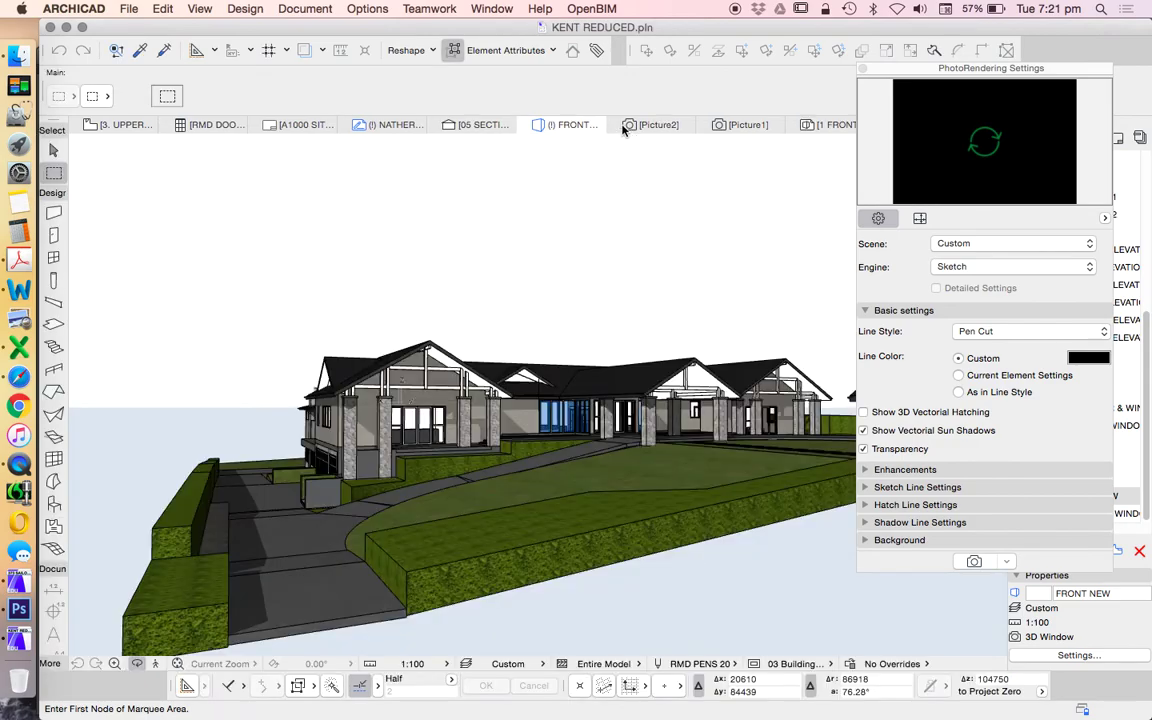
{"action": "left_click", "coordinate": [660, 125]}
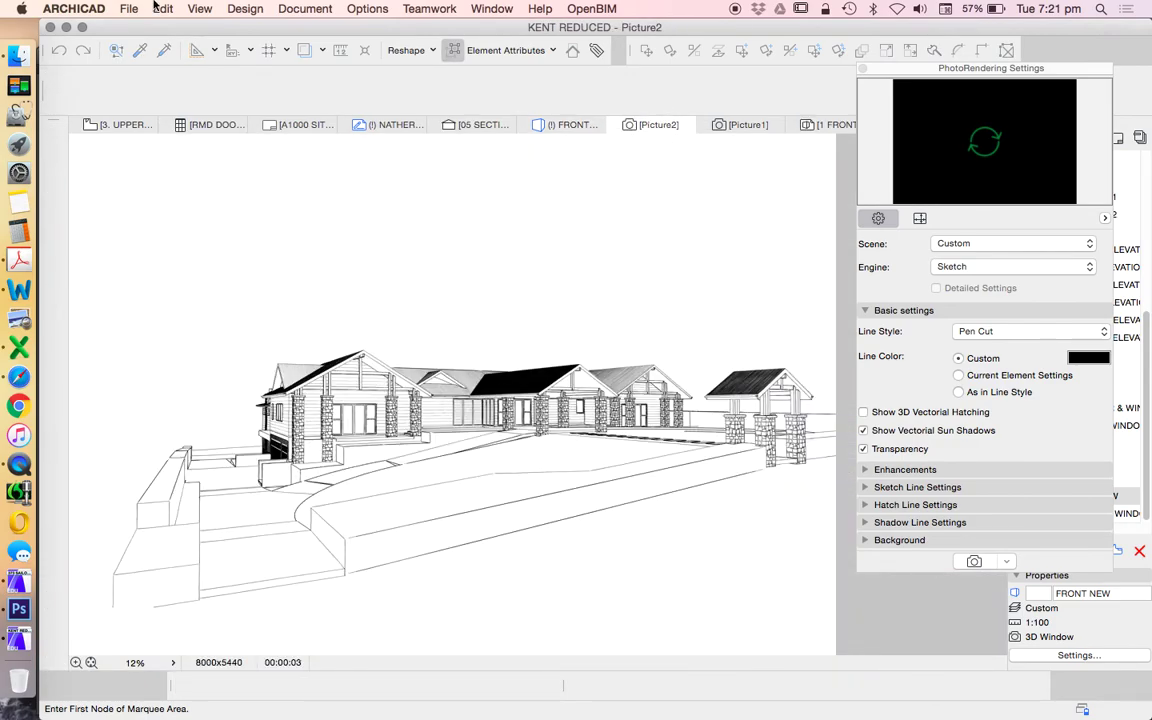
{"action": "left_click", "coordinate": [127, 8]}
{"action": "left_click", "coordinate": [150, 121]}
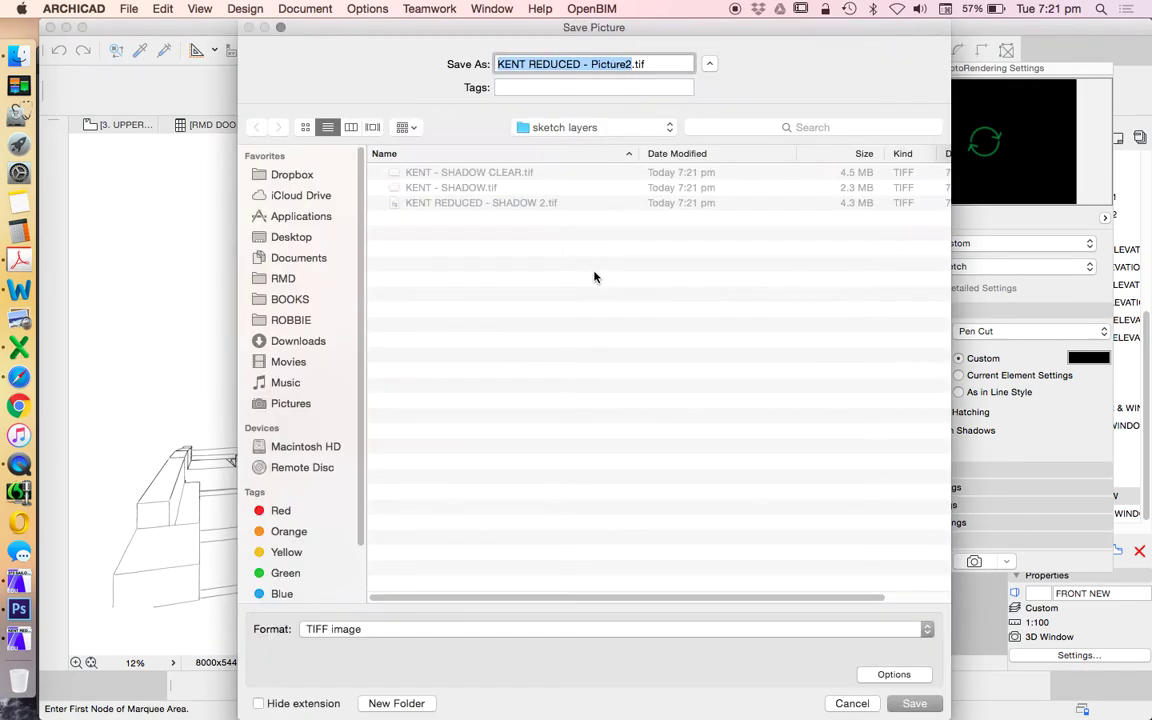
{"action": "left_click", "coordinate": [455, 172]}
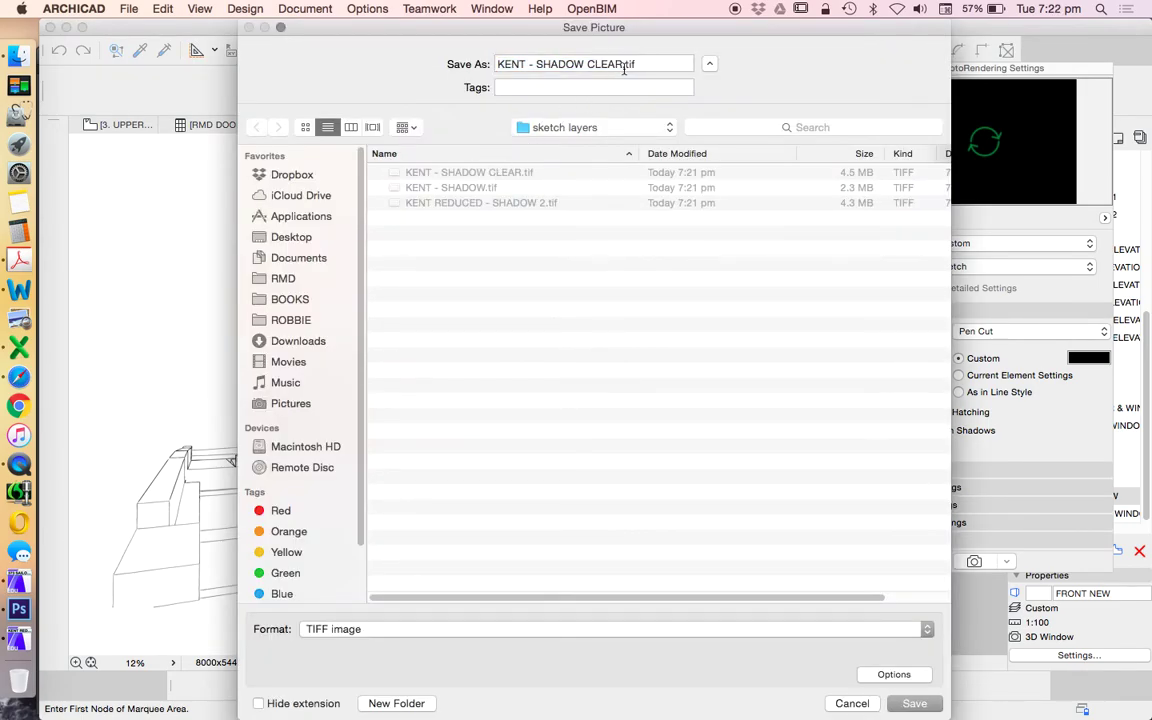
{"action": "left_click_drag", "start_coordinate": [622, 63], "coordinate": [534, 63]}
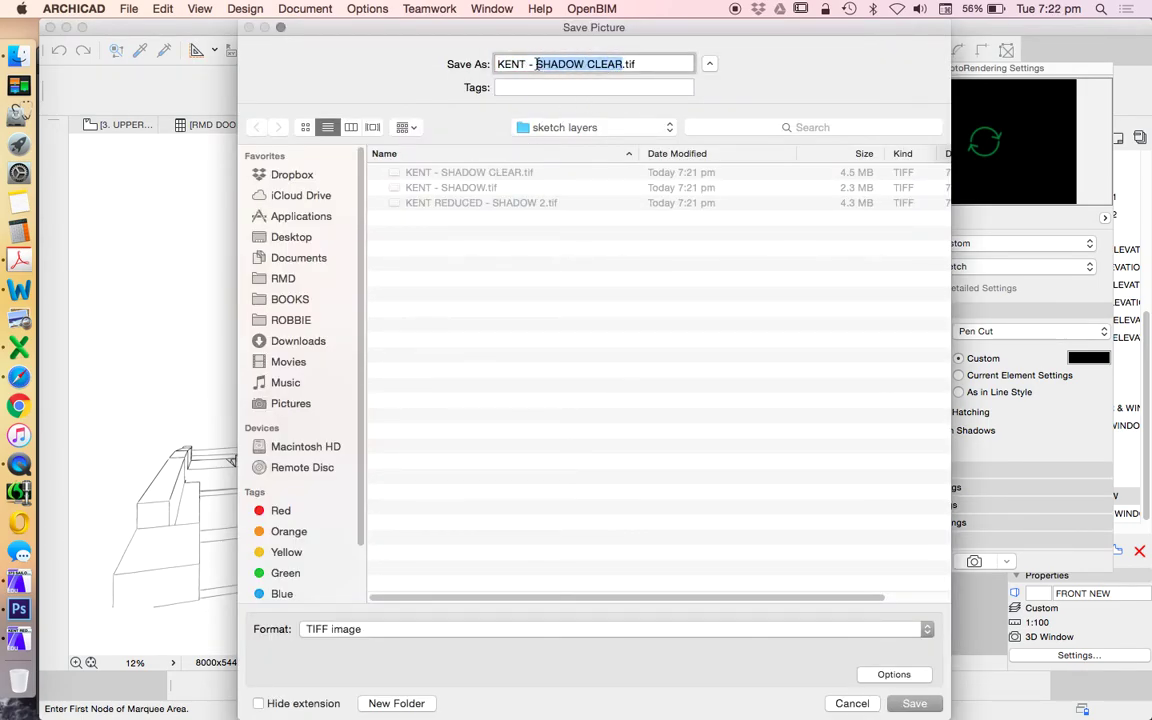
{"action": "type", "text": "HATCH"}
{"action": "key", "text": "Return"}
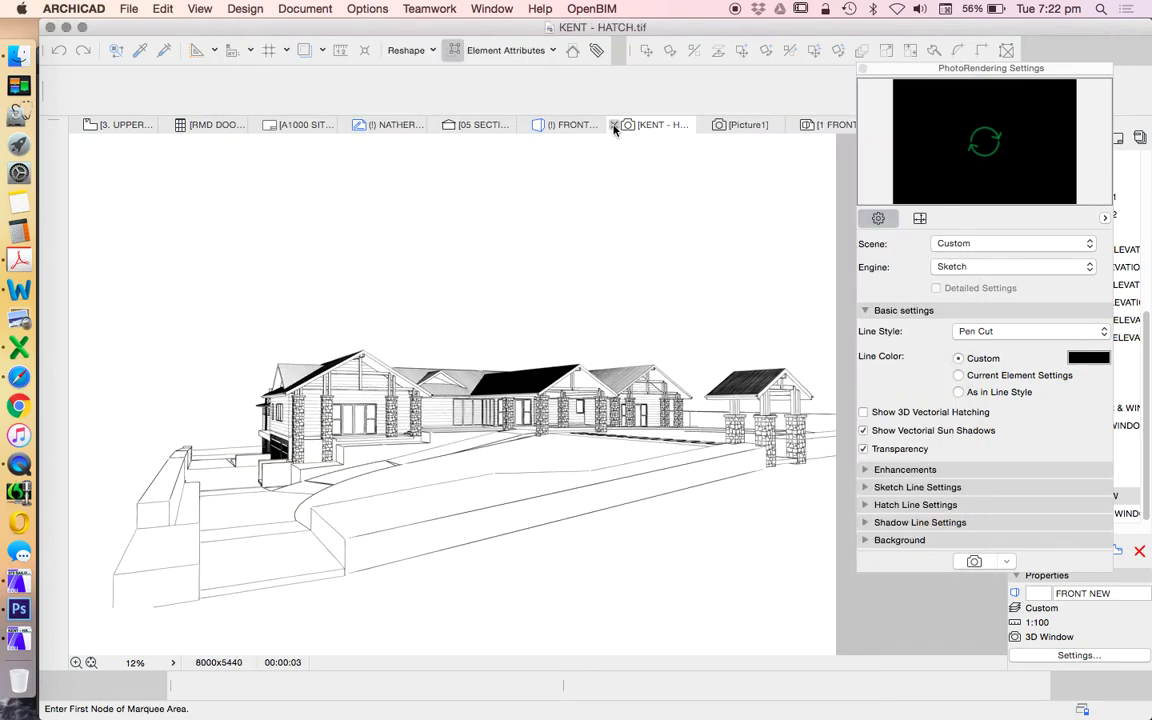
Step: Save the Picture1 outline render as KENT - OUTLINE.tif in the same folder
{"action": "left_click", "coordinate": [614, 124]}
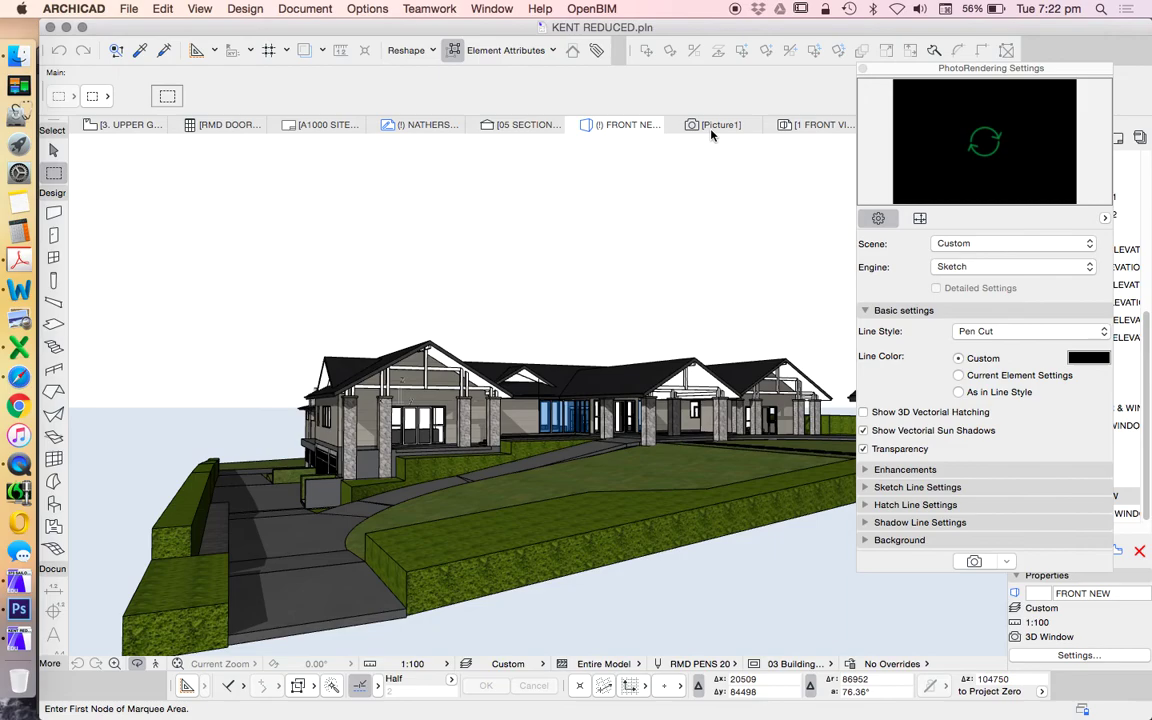
{"action": "left_click", "coordinate": [713, 125]}
{"action": "left_click", "coordinate": [129, 8]}
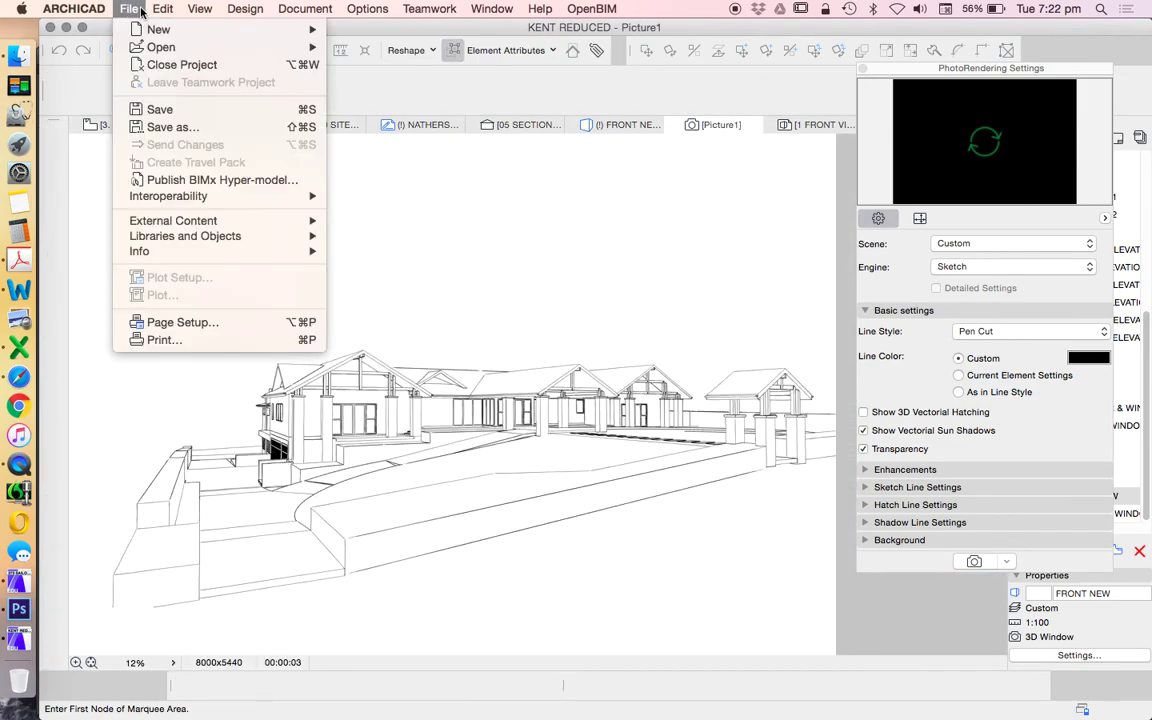
{"action": "left_click", "coordinate": [165, 127]}
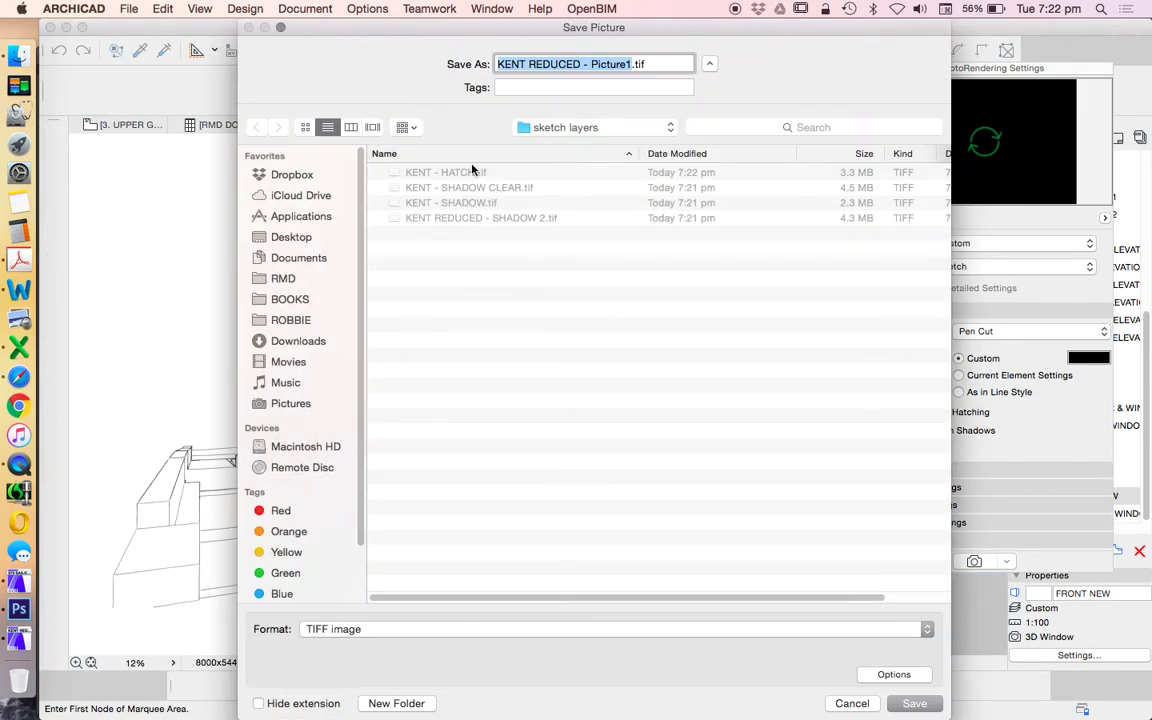
{"action": "left_click", "coordinate": [474, 172]}
{"action": "left_click", "coordinate": [576, 62]}
{"action": "key", "text": "BackSpace"}
{"action": "key", "text": "BackSpace"}
{"action": "key", "text": "BackSpace"}
{"action": "key", "text": "BackSpace"}
{"action": "key", "text": "BackSpace"}
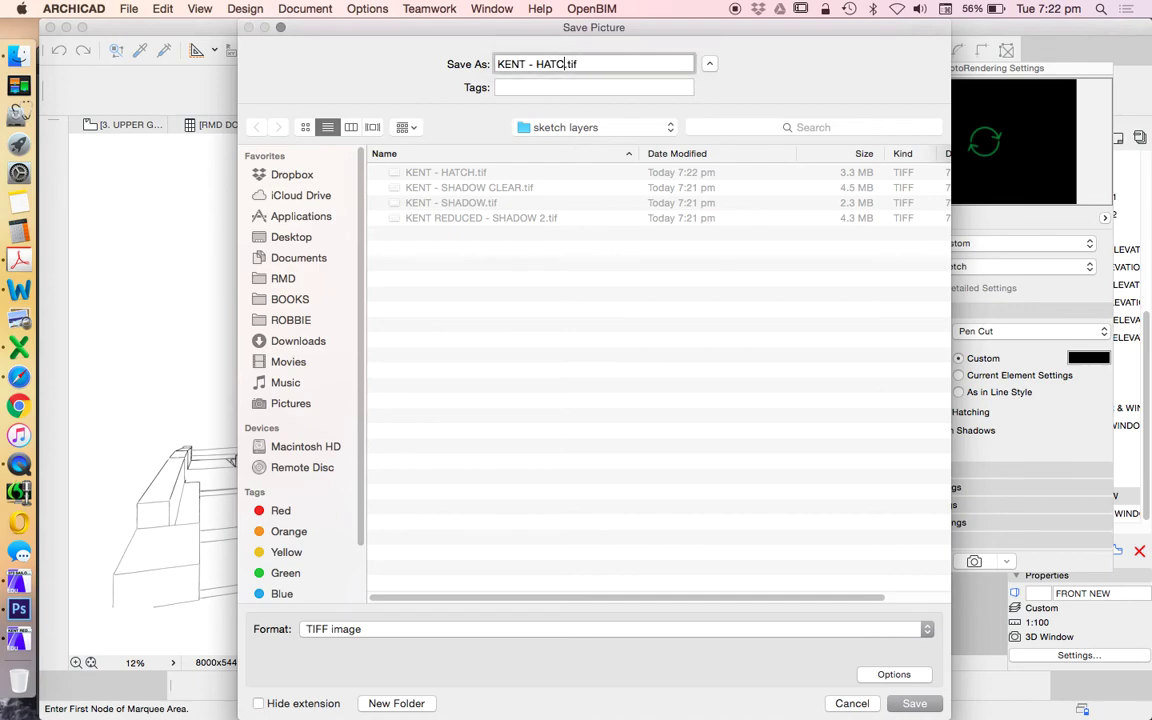
{"action": "type", "text": "OUTLINE"}
{"action": "key", "text": "Return"}
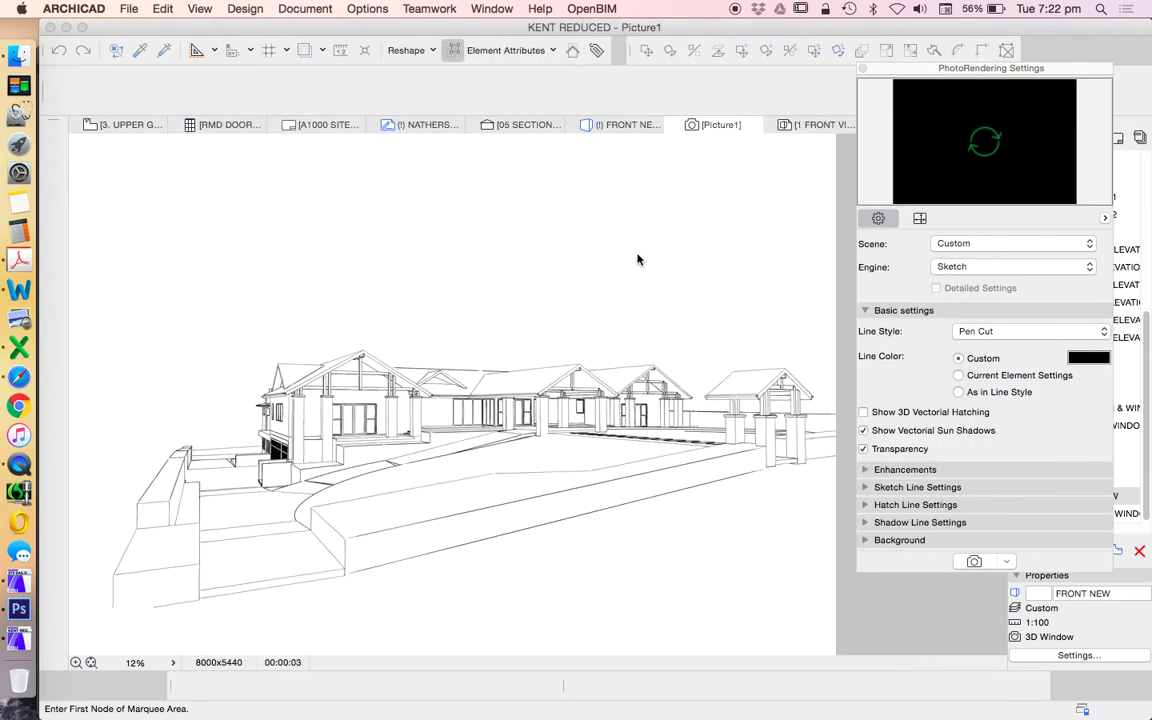